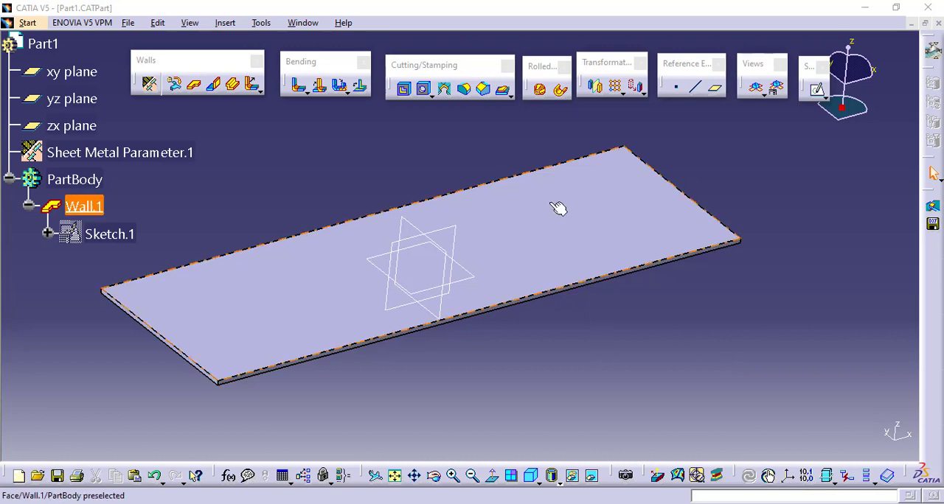
# Set the sheet metal parameters to a 1 mm thickness and a 2 mm default bend radius.
pyautogui.doubleClick(171, 154)
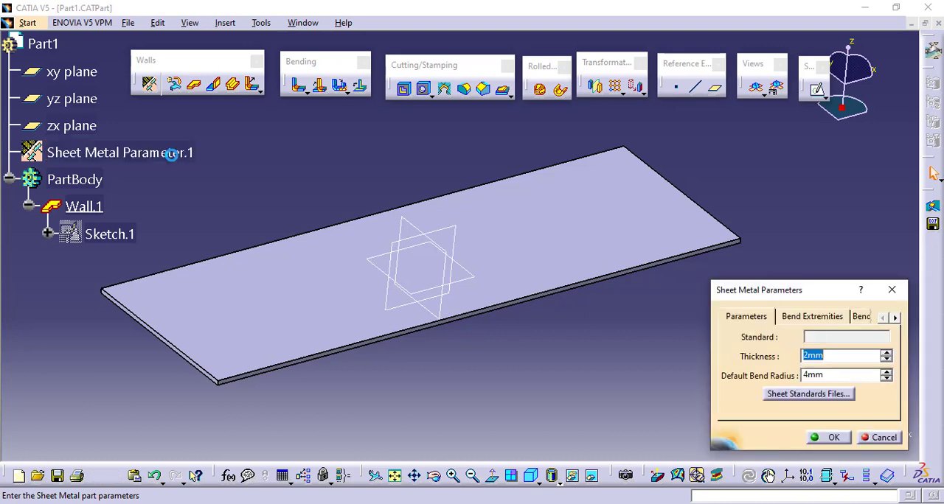
pyautogui.write('1')
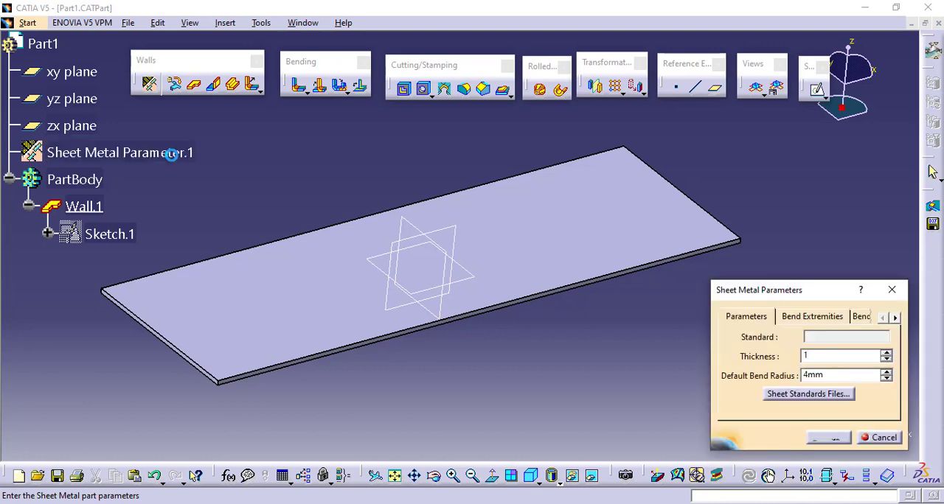
pyautogui.press('Tab')
pyautogui.write('2')
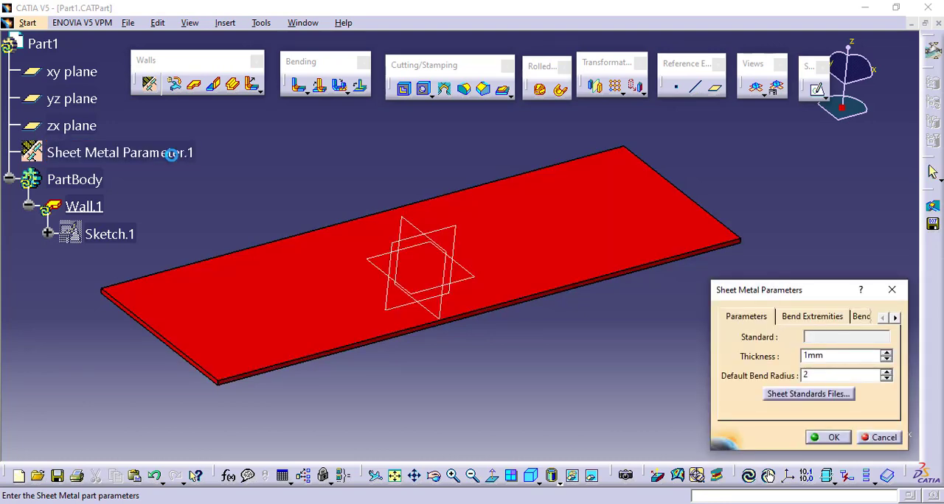
pyautogui.press('Return')
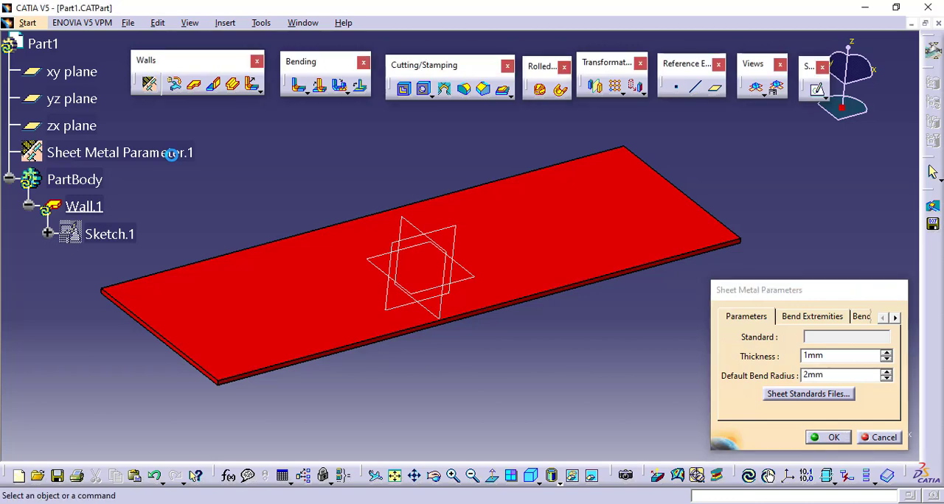
# Add an automatic wall on edge with bend, 100 mm high at 90 degrees, along one short edge of the base wall.
pyautogui.moveTo(540, 188); pyautogui.dragTo(323, 213, button='middle')
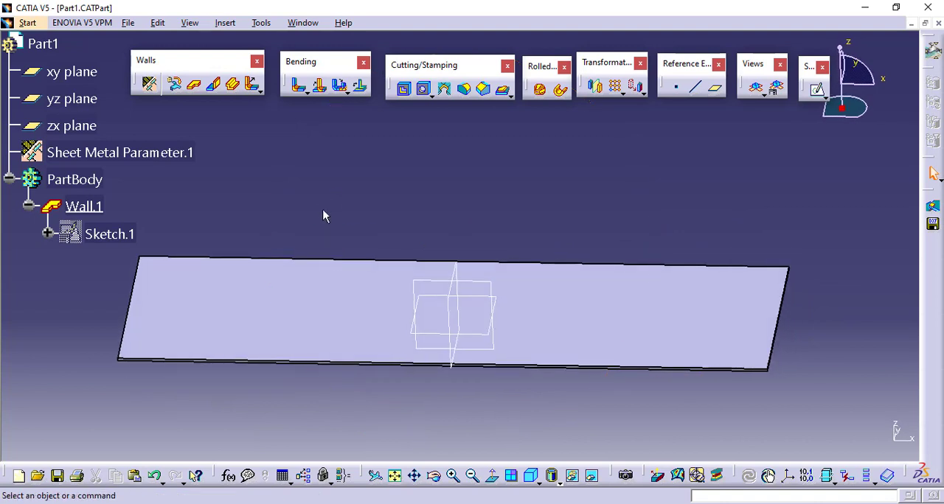
pyautogui.click(212, 84)
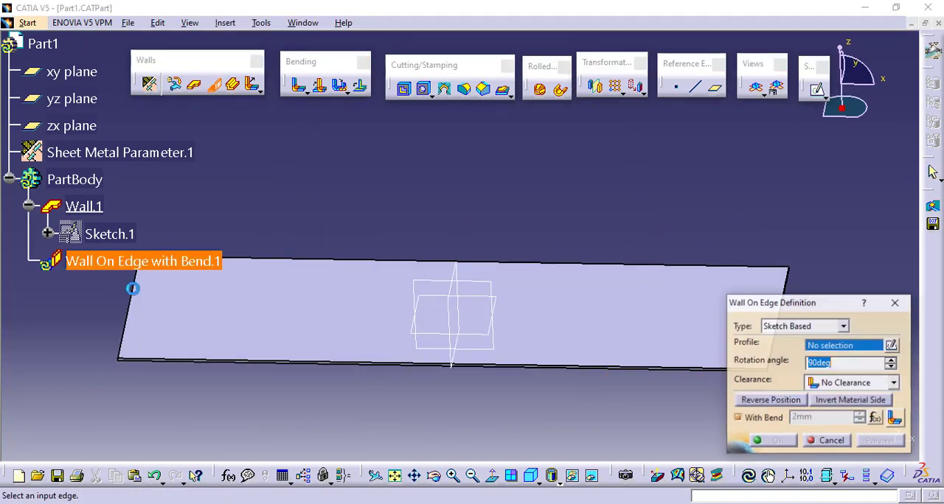
pyautogui.click(139, 300)
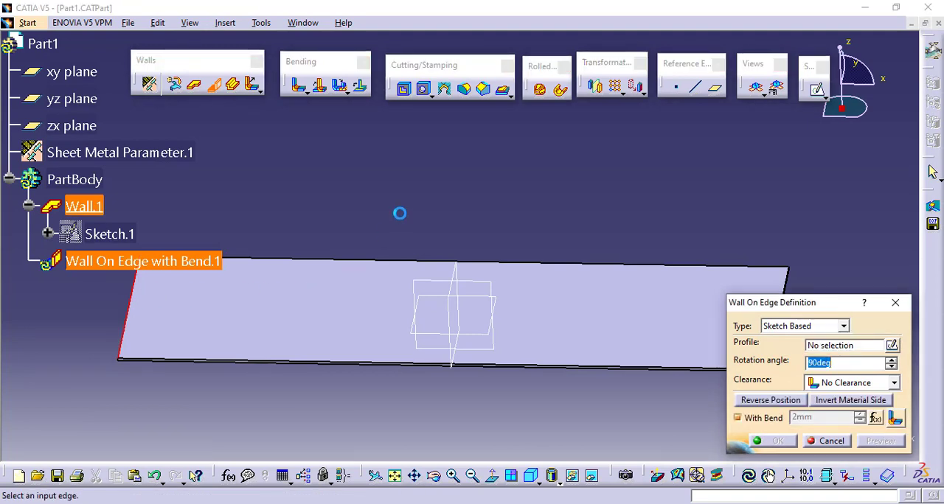
pyautogui.moveTo(429, 210); pyautogui.dragTo(408, 274, button='middle')
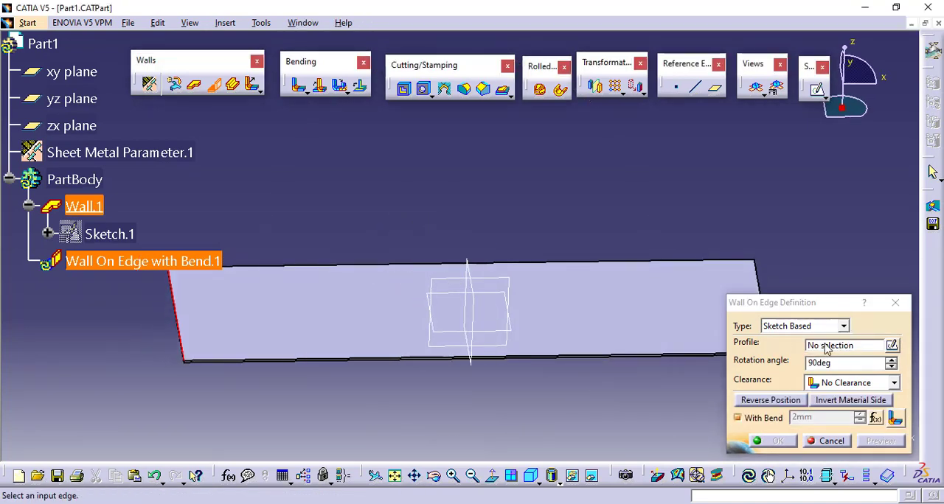
pyautogui.click(776, 329)
pyautogui.click(785, 337)
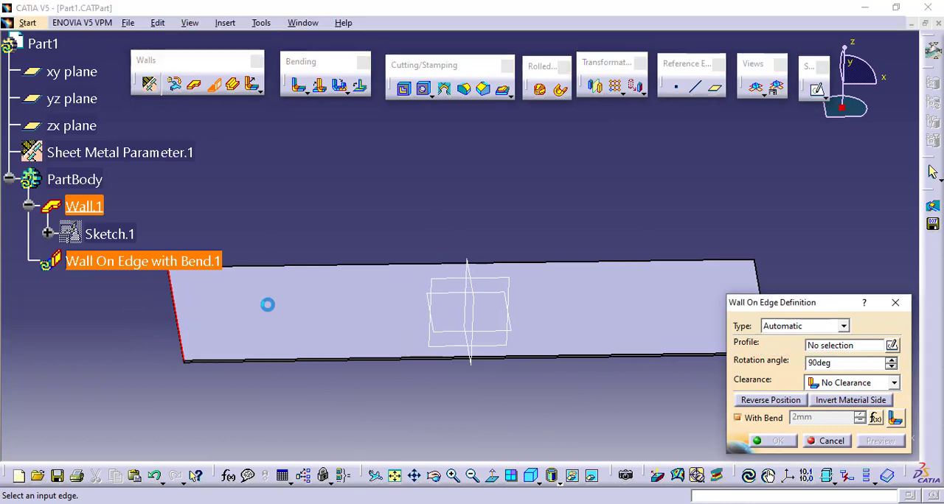
pyautogui.moveTo(373, 375); pyautogui.dragTo(433, 374, button='middle')
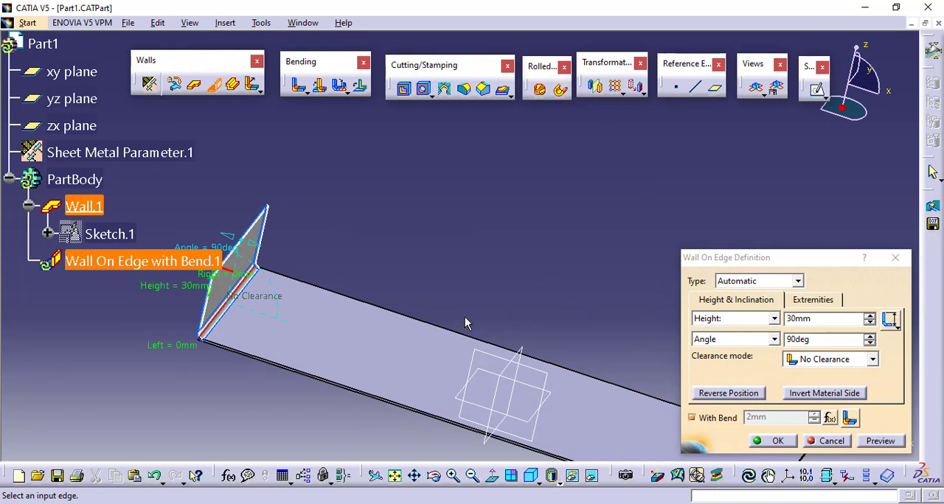
pyautogui.doubleClick(783, 317)
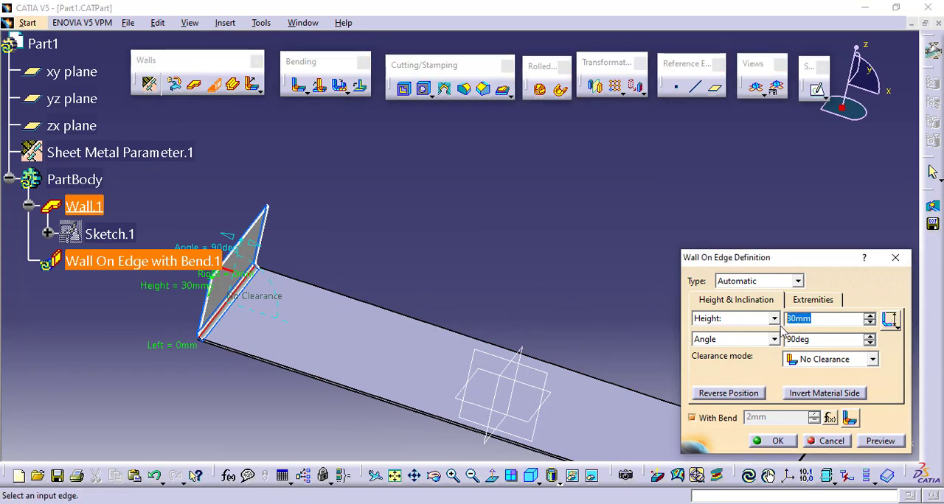
pyautogui.write('100')
pyautogui.press('Return')
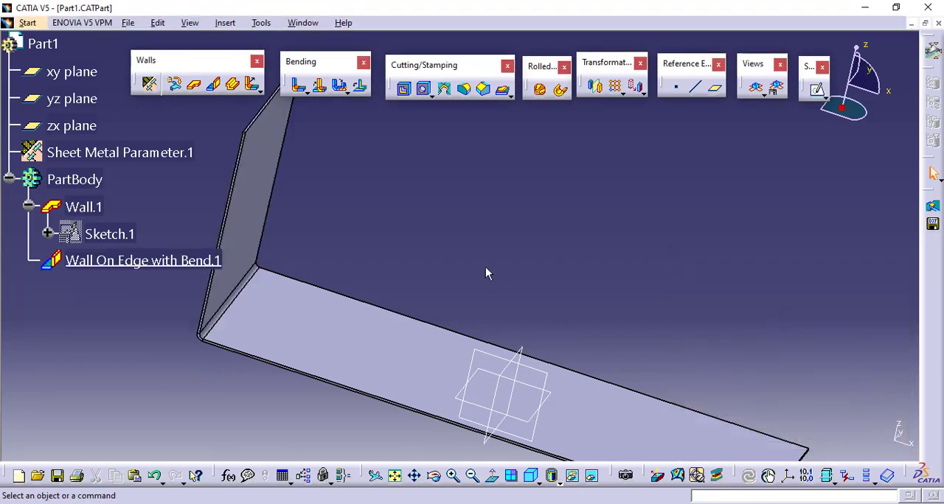
# Detach the stamping tools into their own floating toolbar.
pyautogui.moveTo(487, 272); pyautogui.dragTo(577, 240, button='middle')
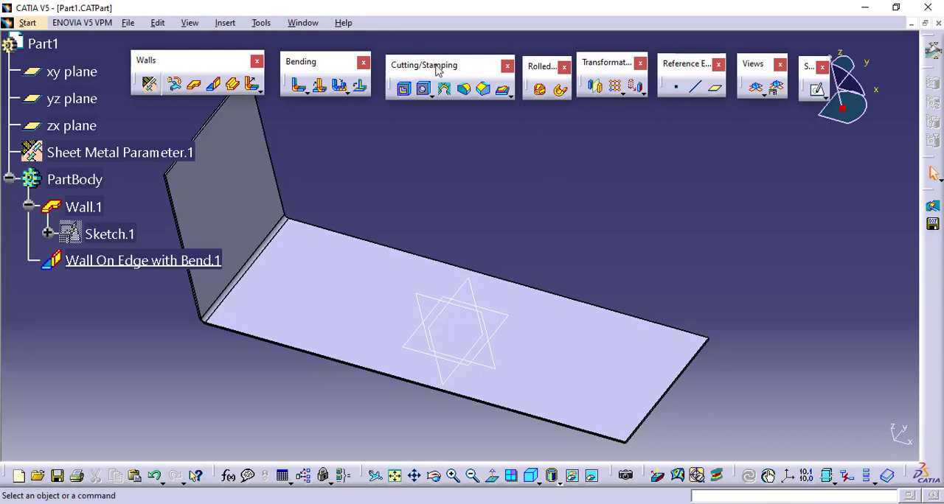
pyautogui.click(507, 94)
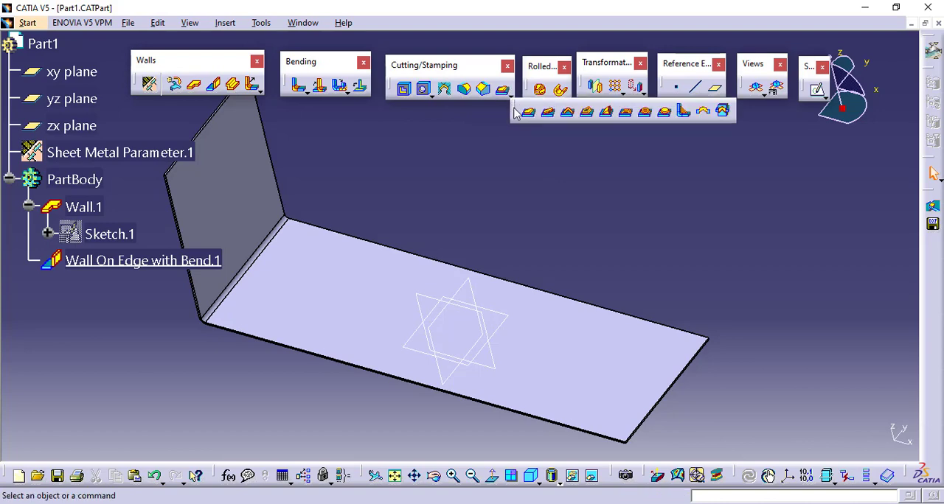
pyautogui.moveTo(516, 112); pyautogui.dragTo(406, 111)
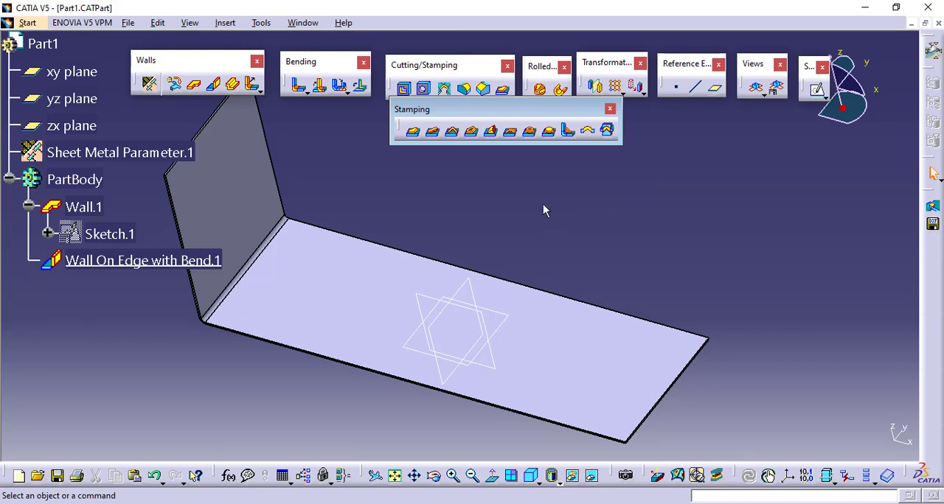
# Start a Surface Stamp and open a new profile sketch on the base wall's upper face.
pyautogui.moveTo(476, 249); pyautogui.dragTo(519, 228, button='middle')
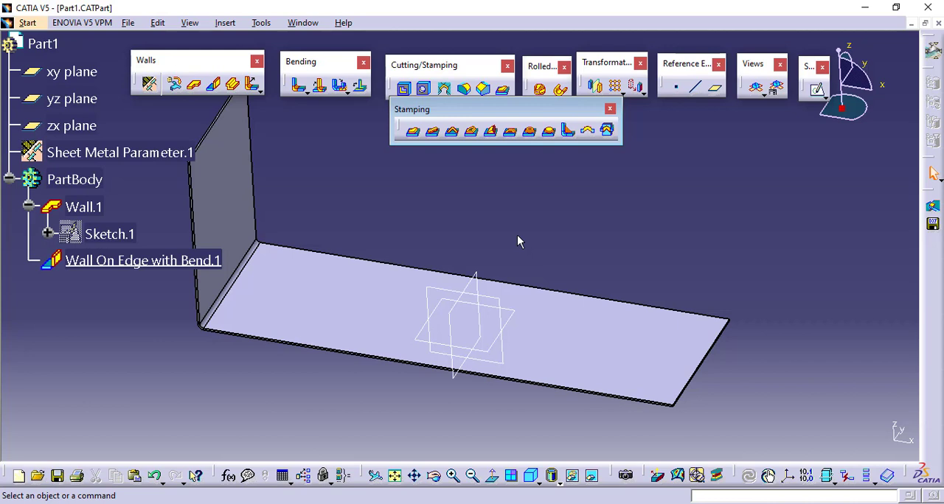
pyautogui.click(414, 136)
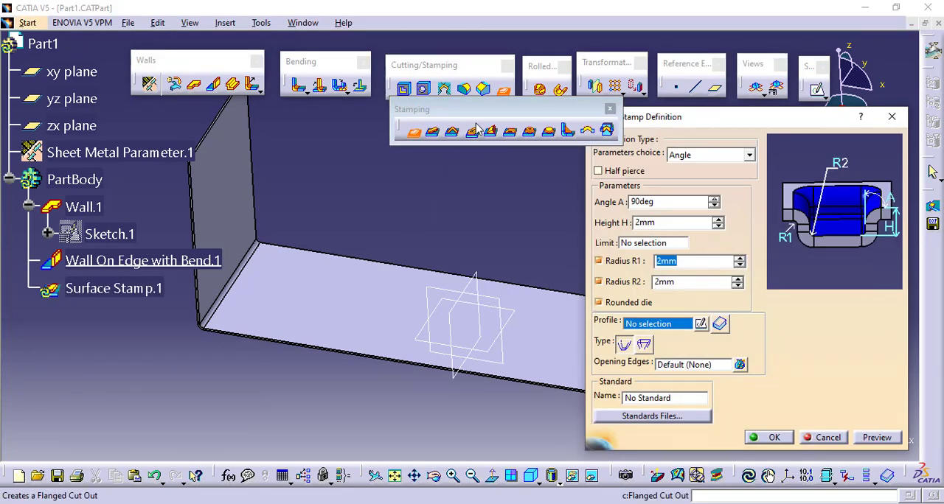
pyautogui.moveTo(480, 111); pyautogui.dragTo(425, 115)
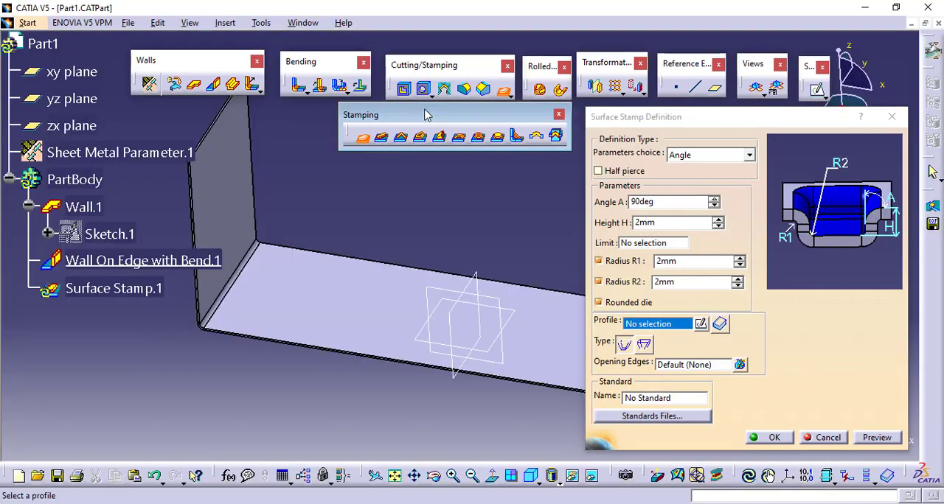
pyautogui.moveTo(534, 236); pyautogui.dragTo(459, 230, button='middle')
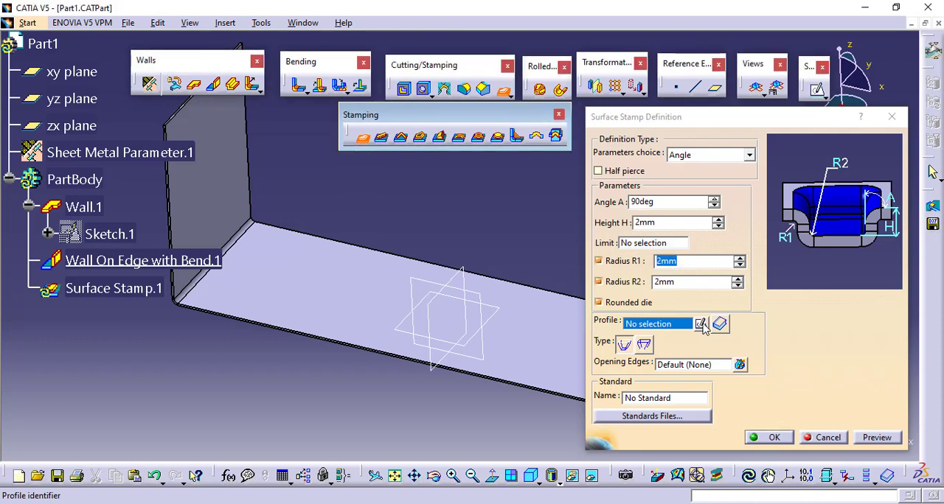
pyautogui.click(700, 324)
pyautogui.click(348, 298)
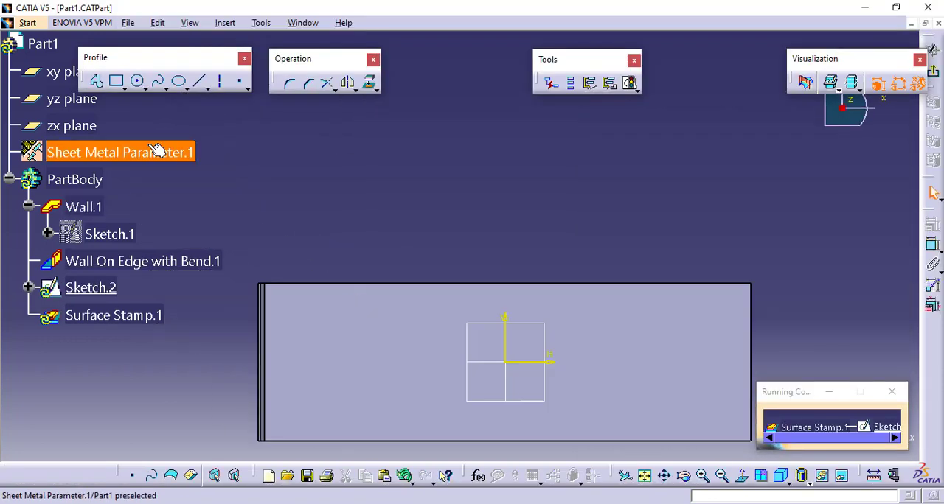
# Sketch a rectangle near a corner of the base wall's free end as the stamp profile and exit the sketch.
pyautogui.click(117, 81)
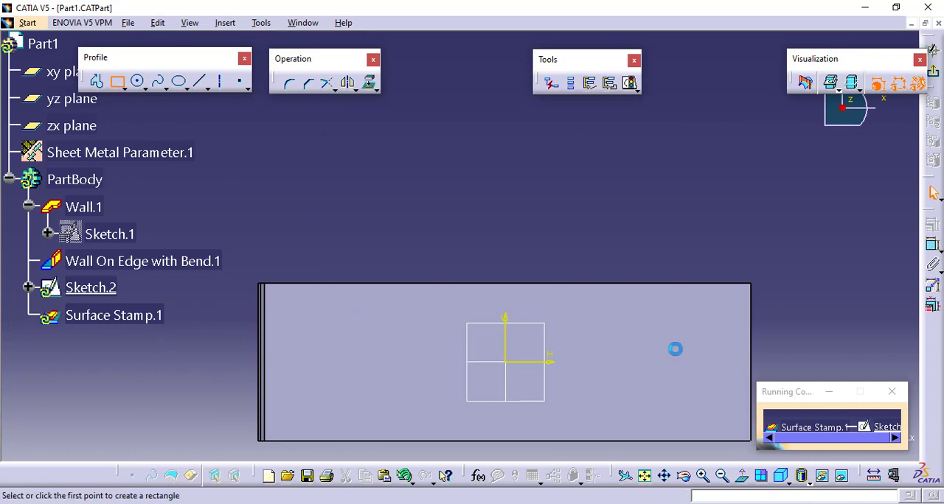
pyautogui.click(726, 305)
pyautogui.click(663, 359)
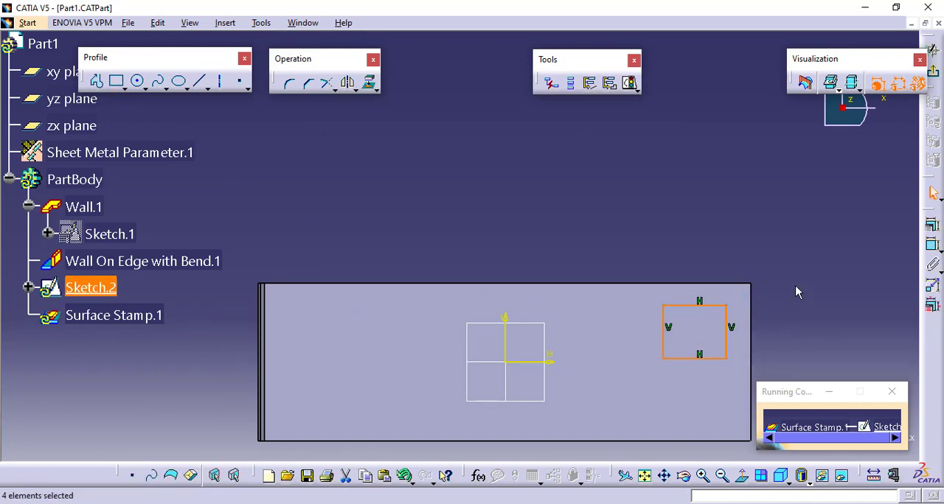
pyautogui.click(794, 291)
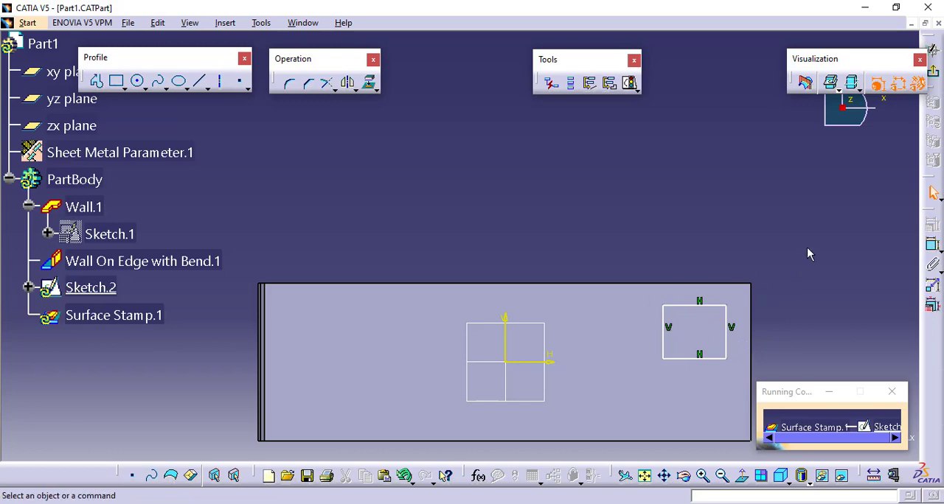
pyautogui.click(933, 49)
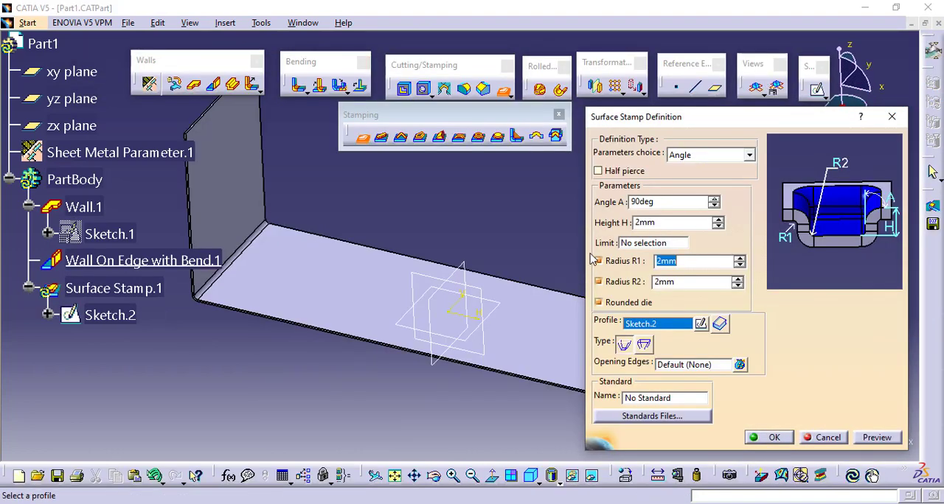
# Preview the surface stamp with its default parameters and examine its depth from the underside of the wall.
pyautogui.moveTo(522, 273)
pyautogui.mouseDown(button='middle')
pyautogui.moveTo(396, 232)
pyautogui.moveTo(337, 234)
pyautogui.mouseUp(button='middle')
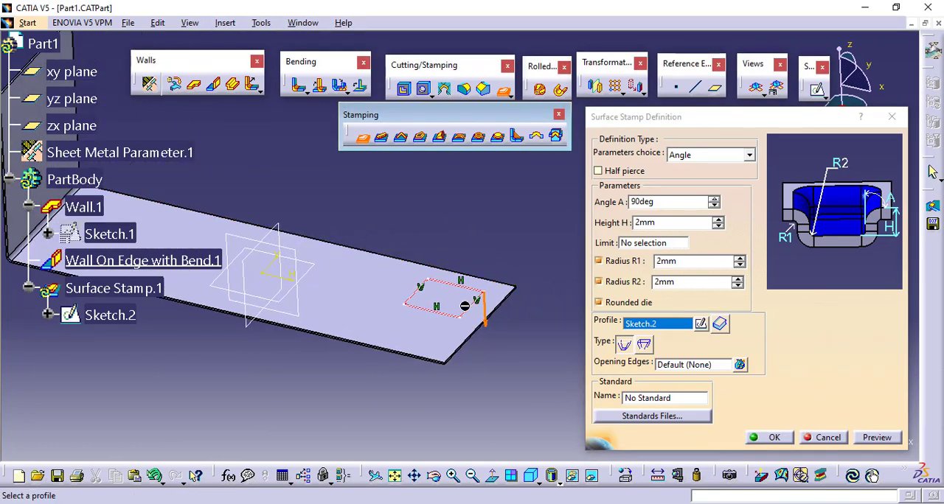
pyautogui.moveTo(488, 341); pyautogui.dragTo(469, 215, button='middle')
pyautogui.moveTo(467, 296); pyautogui.dragTo(483, 323, button='middle')
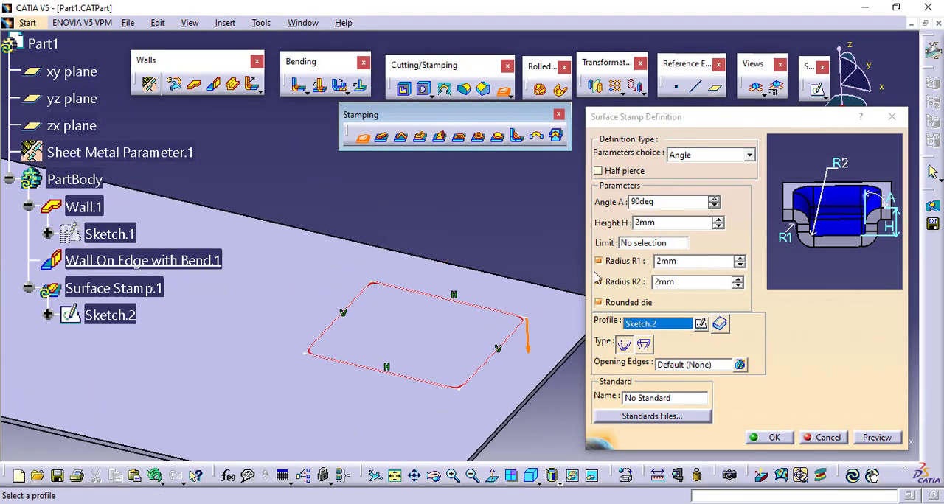
pyautogui.click(660, 204)
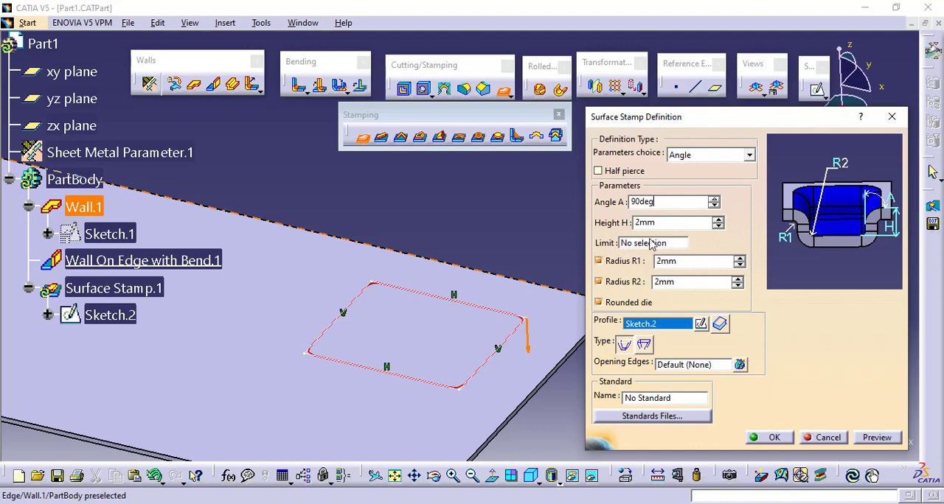
pyautogui.keyDown('ctrl'); pyautogui.moveTo(430, 250); pyautogui.dragTo(434, 201, button='middle'); pyautogui.keyUp('ctrl')
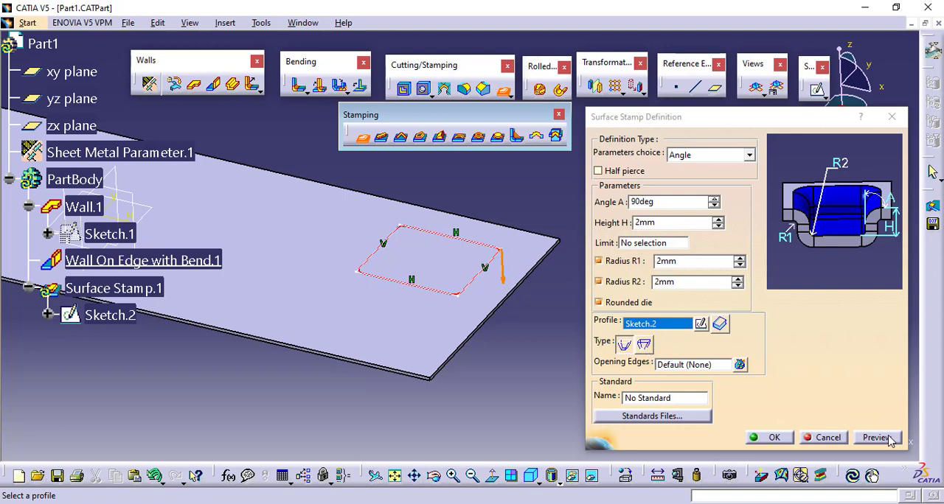
pyautogui.moveTo(512, 390); pyautogui.dragTo(501, 192, button='middle')
pyautogui.moveTo(472, 373); pyautogui.dragTo(458, 326, button='middle')
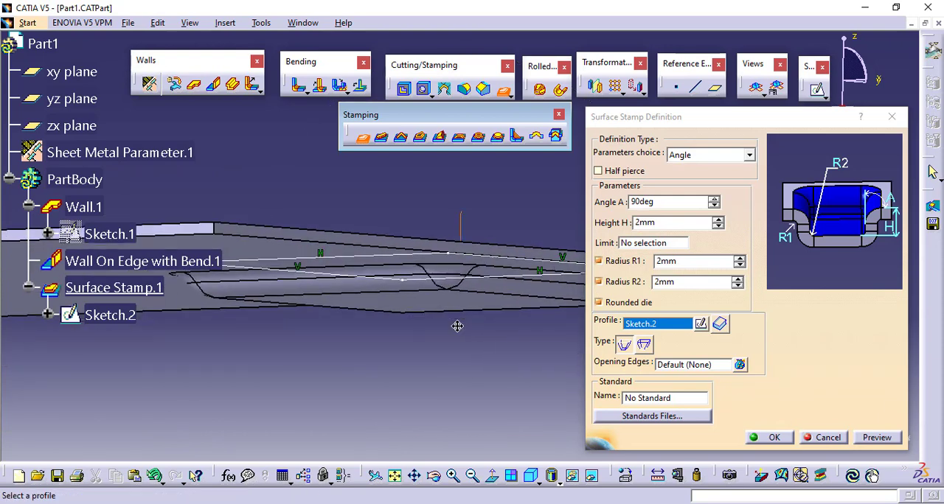
# Set the surface stamp's height H to 8 mm and preview the deeper recess.
pyautogui.click(718, 219)
pyautogui.click(717, 219)
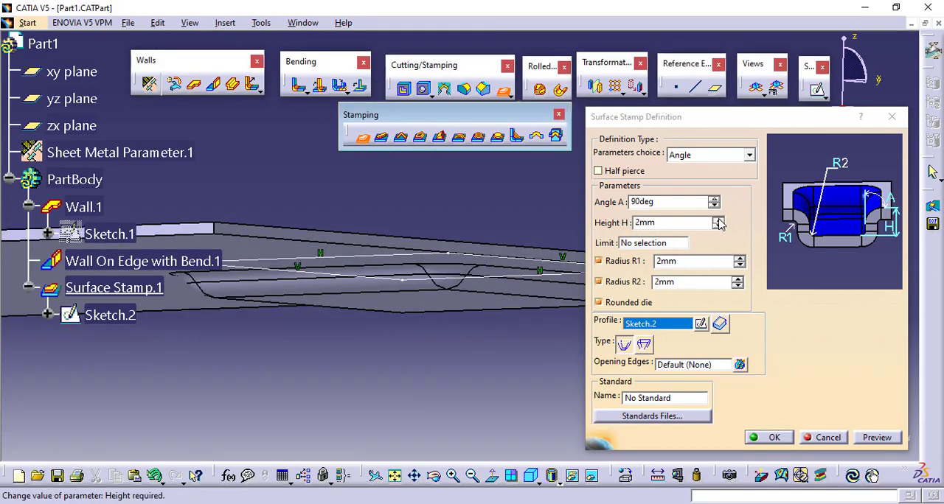
pyautogui.click(717, 219)
pyautogui.click(717, 219)
pyautogui.click(717, 219)
pyautogui.click(717, 219)
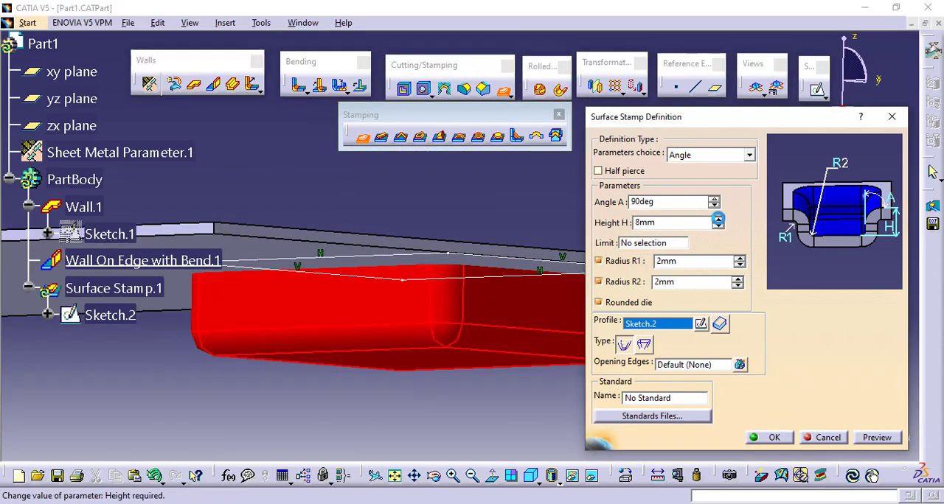
pyautogui.click(876, 436)
pyautogui.moveTo(428, 249); pyautogui.dragTo(418, 184, button='middle')
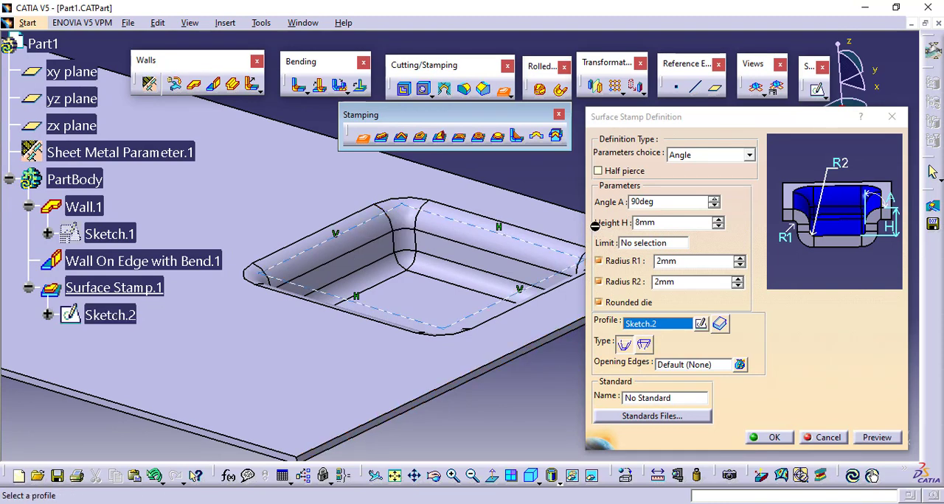
# Set the surface stamp's angle A to 80 degrees and preview the tapered walls.
pyautogui.click(714, 206)
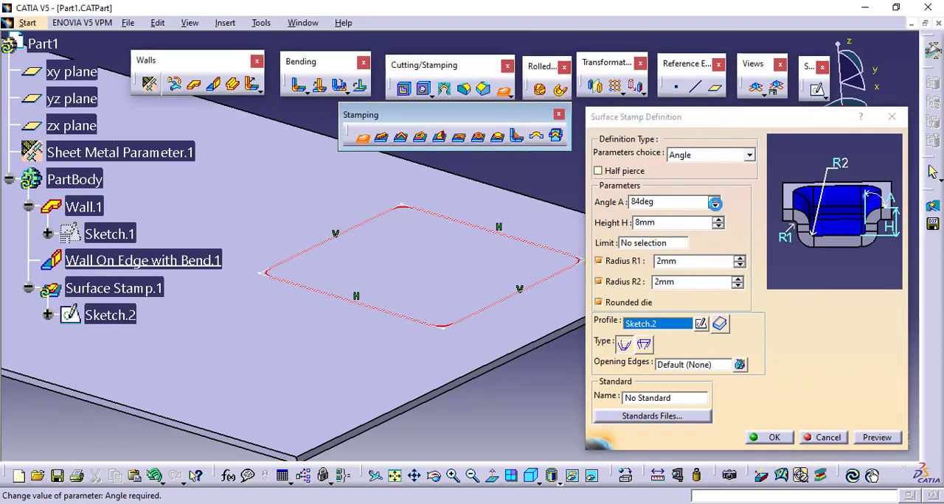
pyautogui.click(713, 205)
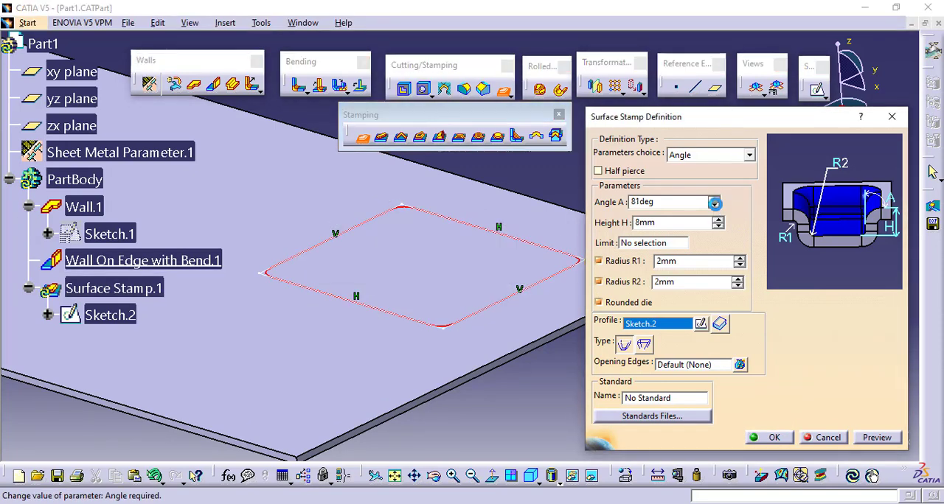
pyautogui.click(874, 438)
pyautogui.moveTo(404, 296)
pyautogui.mouseDown(button='middle')
pyautogui.moveTo(385, 276)
pyautogui.moveTo(386, 375)
pyautogui.moveTo(429, 241)
pyautogui.moveTo(441, 244)
pyautogui.moveTo(453, 343)
pyautogui.moveTo(445, 333)
pyautogui.moveTo(465, 240)
pyautogui.moveTo(502, 218)
pyautogui.moveTo(405, 312)
pyautogui.moveTo(423, 259)
pyautogui.moveTo(443, 269)
pyautogui.mouseUp(button='middle')
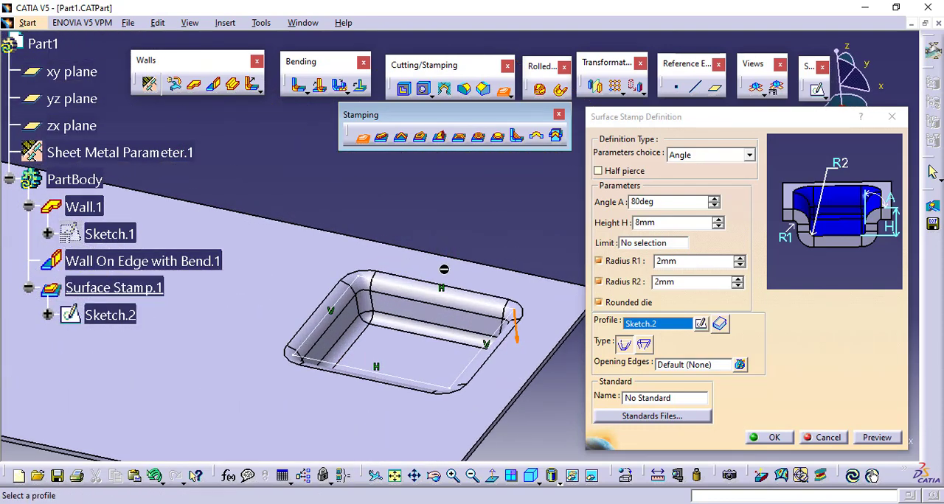
# Switch the surface stamp's type to a downward sketch profile and preview the recess from several angles.
pyautogui.click(645, 345)
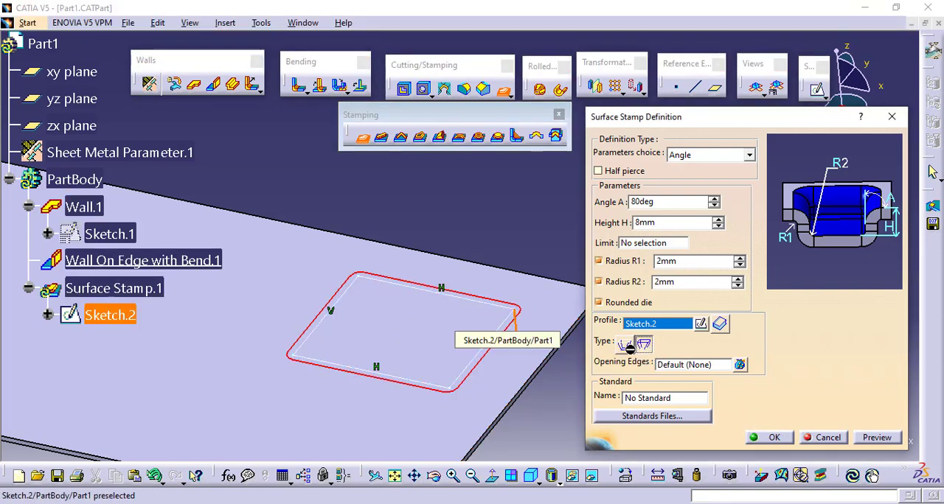
pyautogui.click(876, 437)
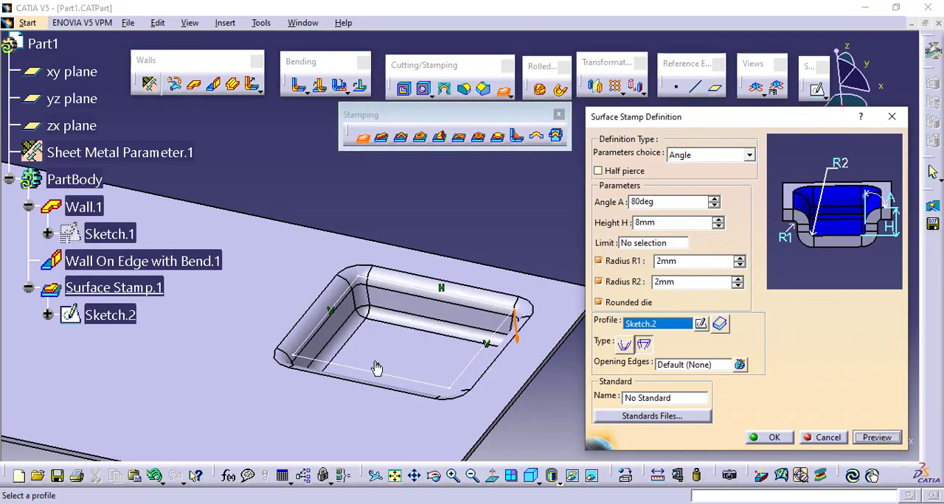
pyautogui.moveTo(364, 319); pyautogui.dragTo(421, 353, button='middle')
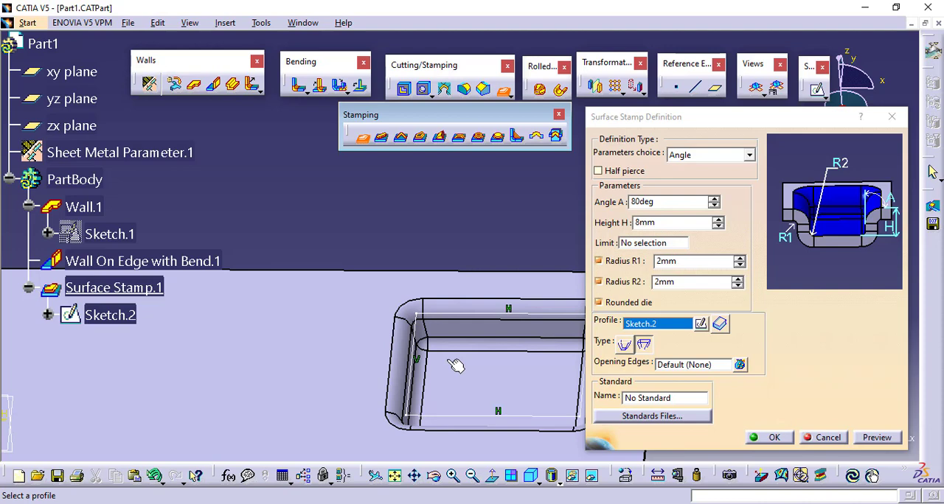
pyautogui.keyDown('ctrl'); pyautogui.moveTo(474, 357); pyautogui.dragTo(463, 422, button='middle'); pyautogui.keyUp('ctrl')
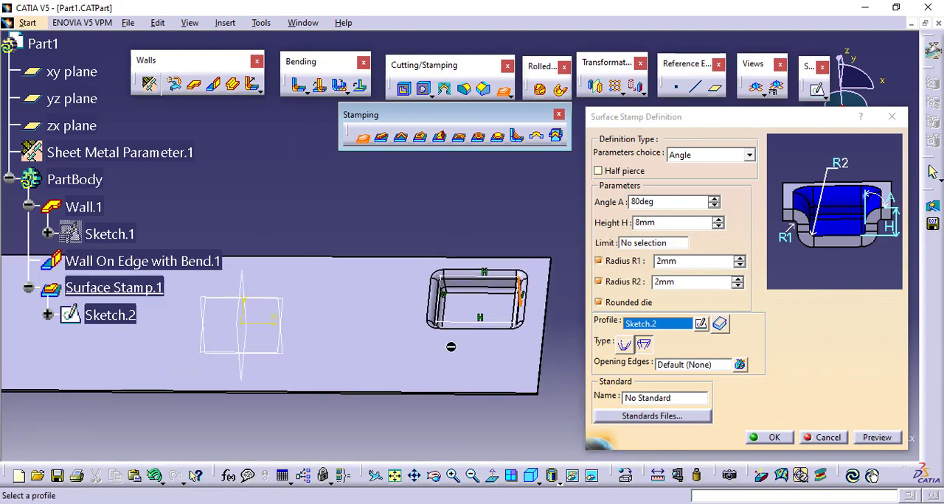
pyautogui.moveTo(451, 346); pyautogui.dragTo(393, 219, button='middle')
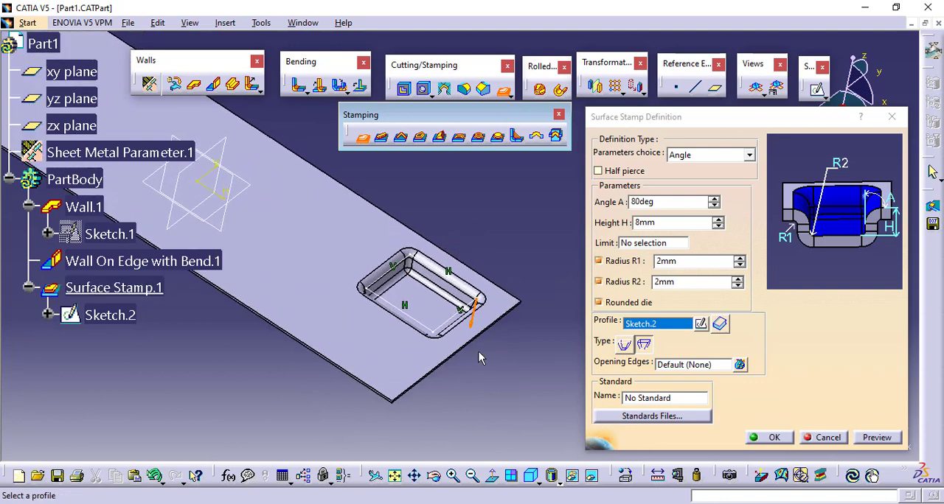
pyautogui.keyDown('ctrl'); pyautogui.moveTo(481, 356); pyautogui.dragTo(556, 352, button='middle'); pyautogui.keyUp('ctrl')
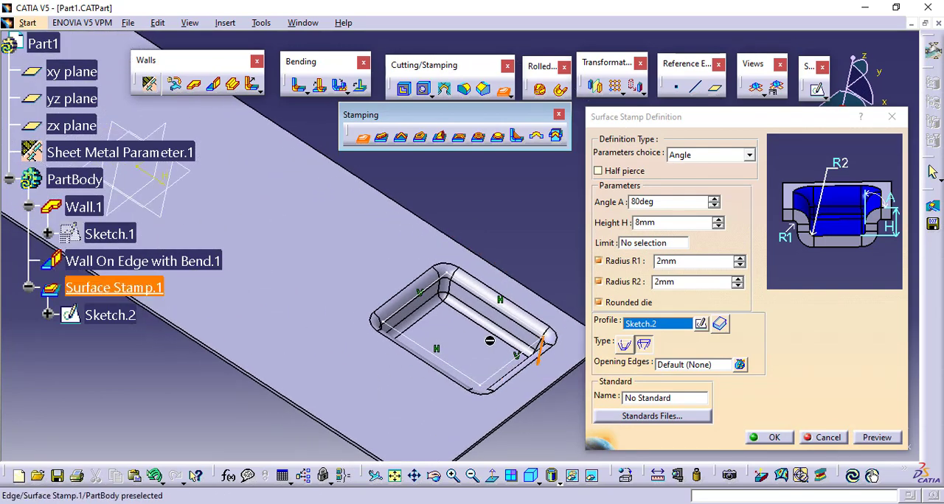
pyautogui.moveTo(490, 341); pyautogui.dragTo(447, 314, button='middle')
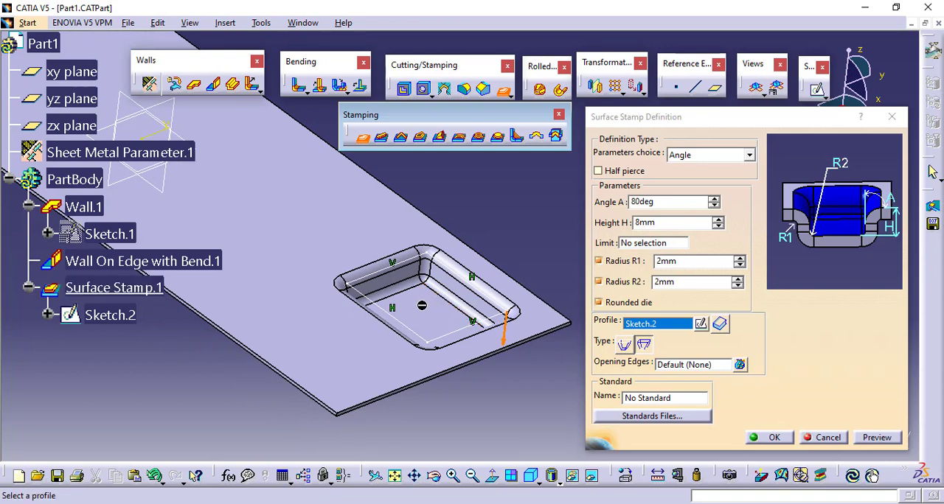
# Preview the surface stamp with Rounded die turned off, and restore the rounded die.
pyautogui.click(625, 303)
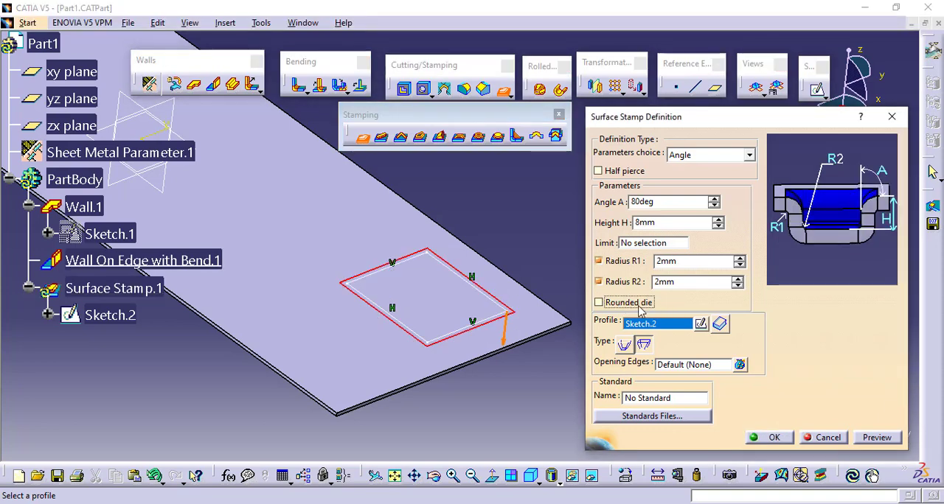
pyautogui.click(875, 438)
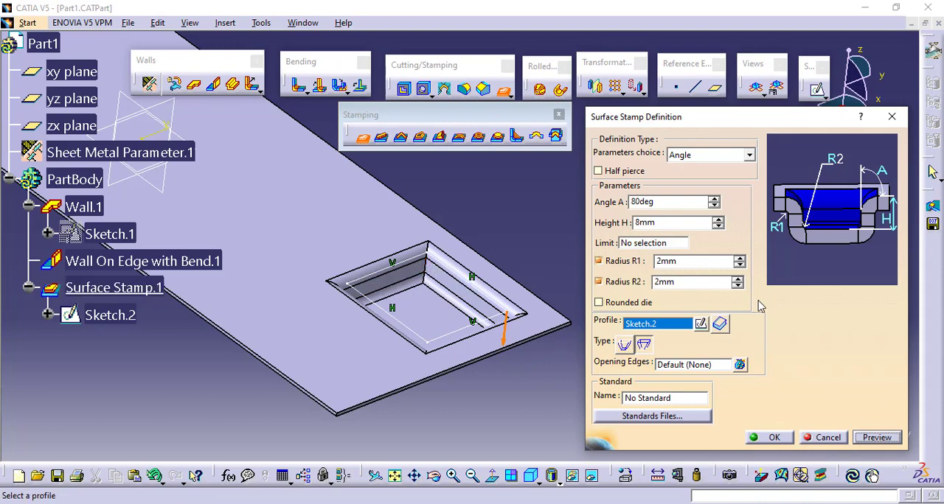
pyautogui.click(621, 305)
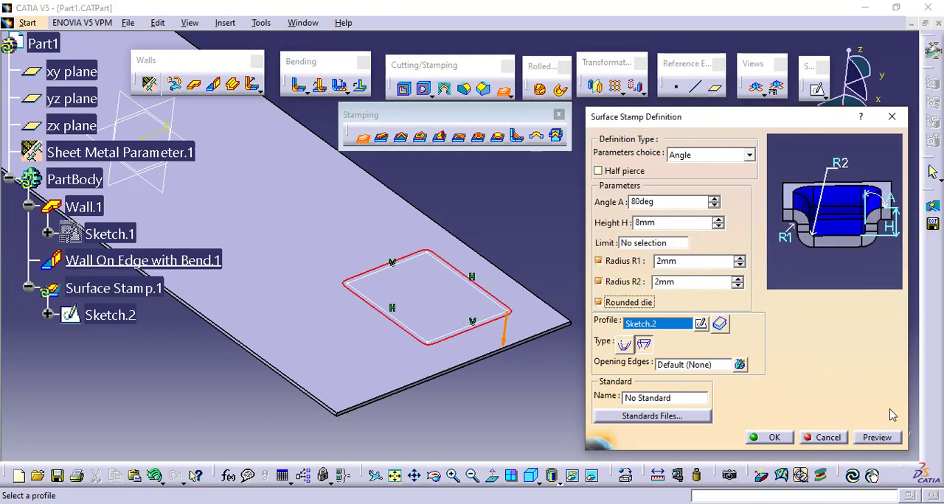
pyautogui.click(885, 441)
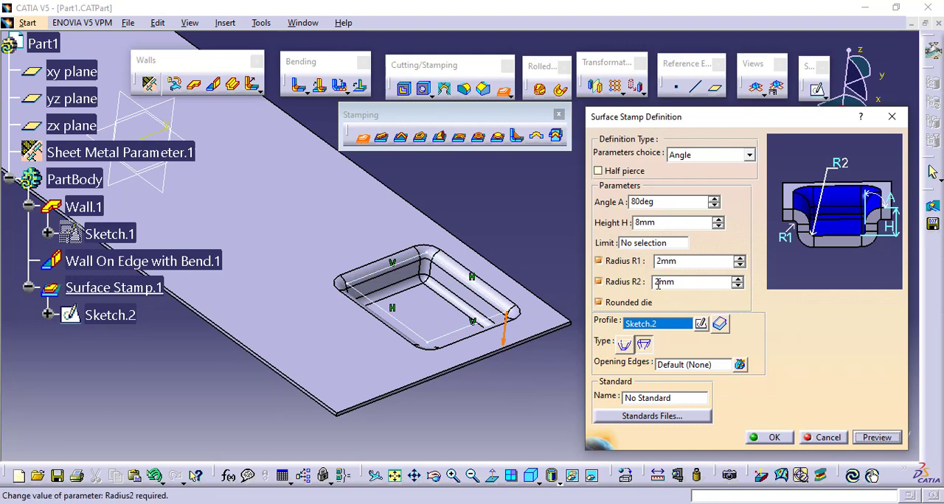
# Turn the surface stamp's radii R1 and R2 off and on again and preview the rounded recess.
pyautogui.click(630, 261)
pyautogui.click(627, 281)
pyautogui.click(625, 262)
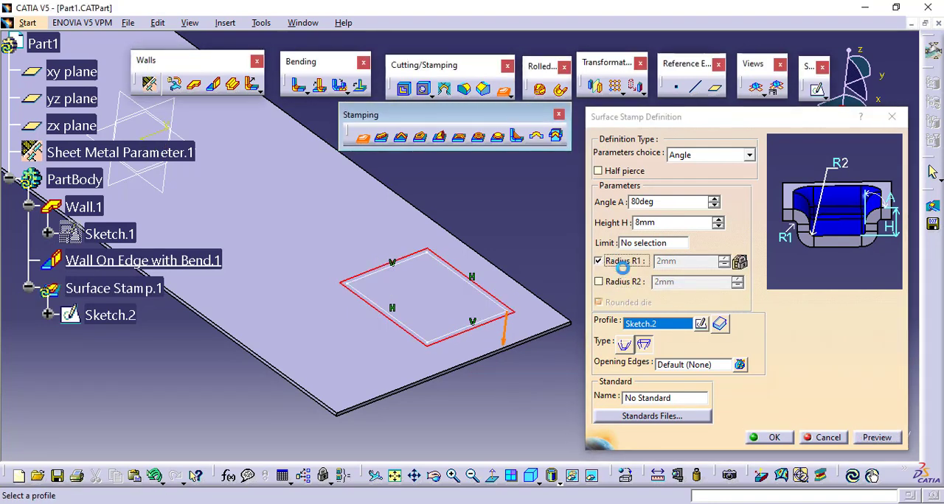
pyautogui.click(625, 282)
pyautogui.click(870, 439)
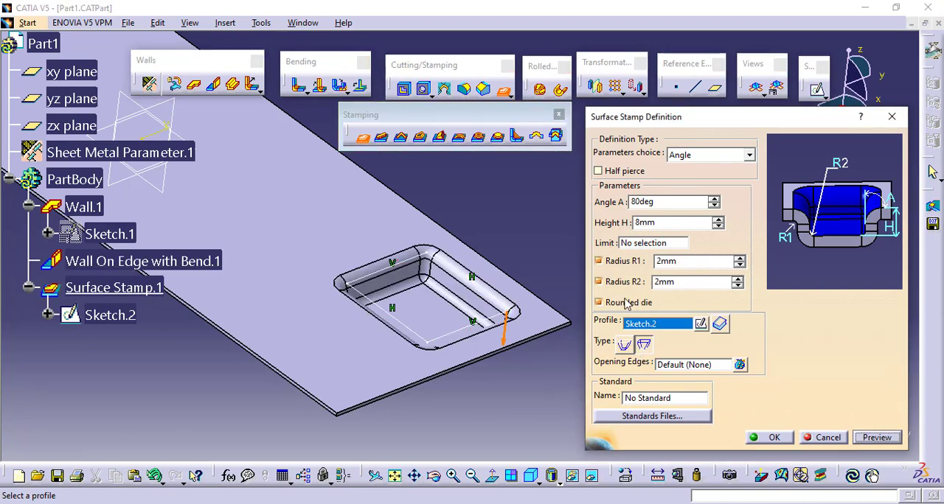
pyautogui.click(693, 261)
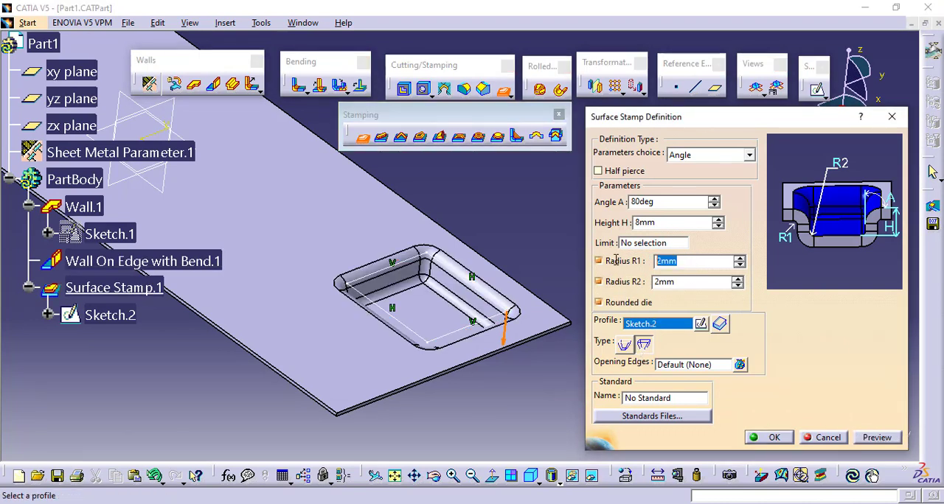
pyautogui.click(649, 282)
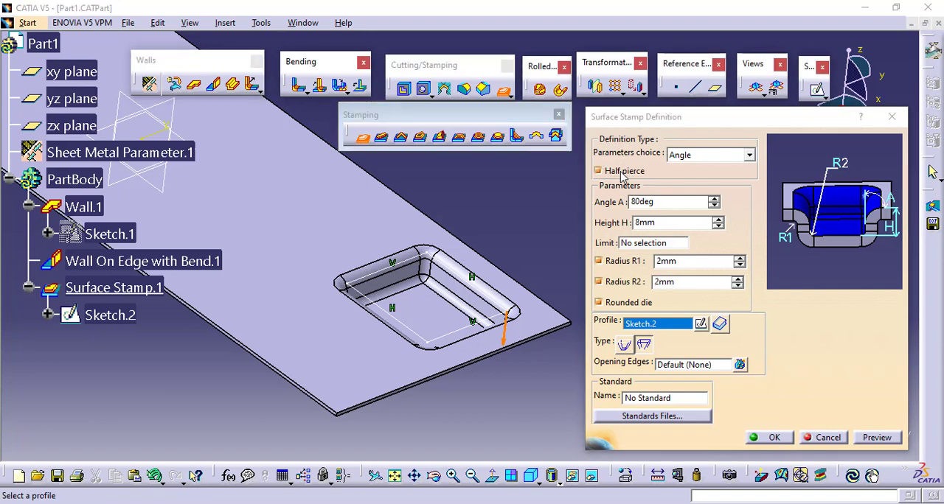
# Turn on Half pierce for the surface stamp, preview it and examine the shallow step up close.
pyautogui.click(621, 172)
pyautogui.click(869, 438)
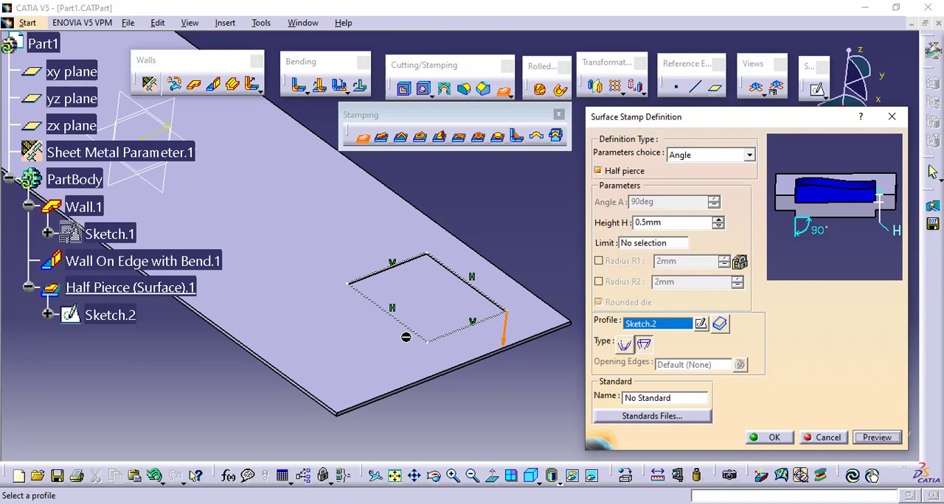
pyautogui.moveTo(406, 337)
pyautogui.mouseDown(button='middle')
pyautogui.moveTo(432, 288)
pyautogui.moveTo(445, 318)
pyautogui.moveTo(461, 293)
pyautogui.moveTo(460, 362)
pyautogui.moveTo(450, 270)
pyautogui.moveTo(449, 367)
pyautogui.moveTo(421, 368)
pyautogui.moveTo(486, 233)
pyautogui.moveTo(493, 274)
pyautogui.moveTo(341, 310)
pyautogui.mouseUp(button='middle')
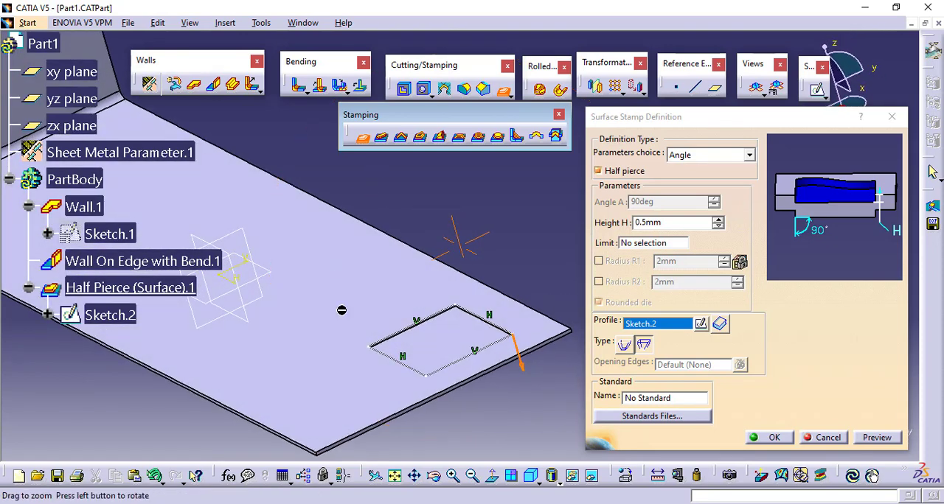
pyautogui.moveTo(410, 318); pyautogui.dragTo(421, 239, button='middle')
pyautogui.moveTo(426, 344); pyautogui.dragTo(511, 230, button='middle')
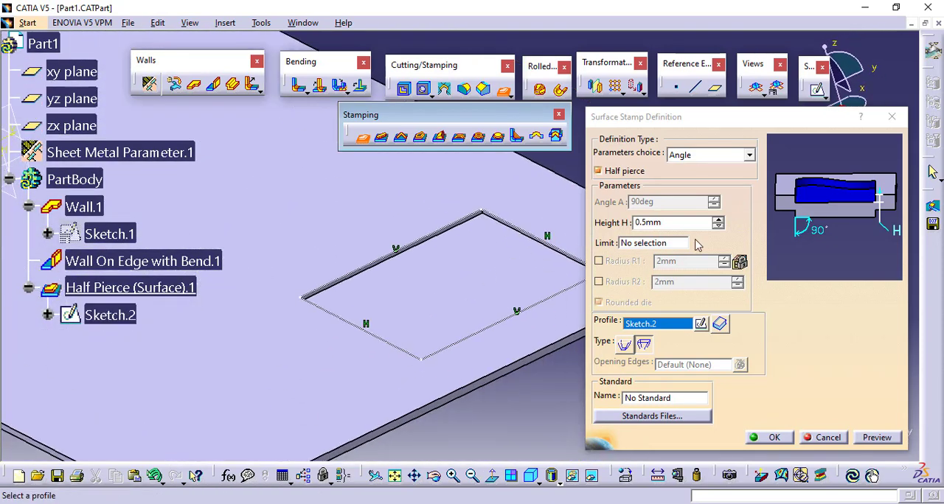
# Try to raise the half pierce's height H to 1 mm.
pyautogui.moveTo(668, 223); pyautogui.dragTo(628, 223)
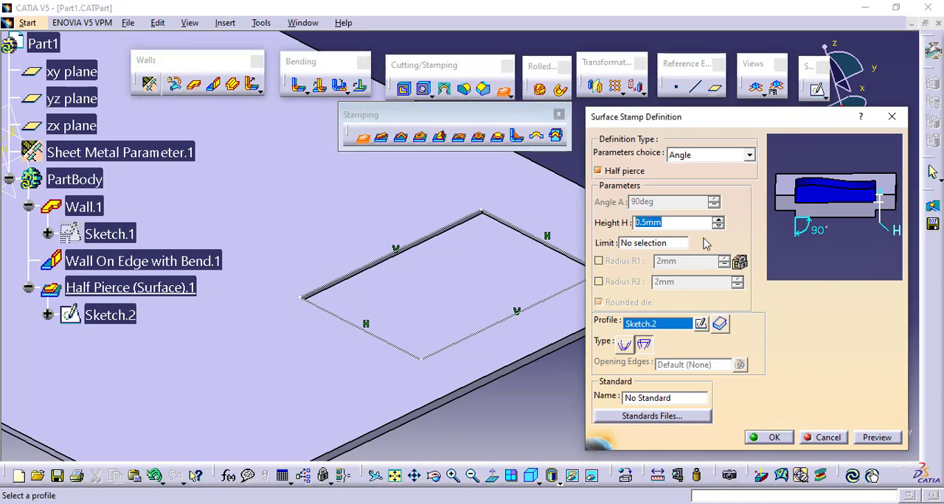
pyautogui.click(718, 226)
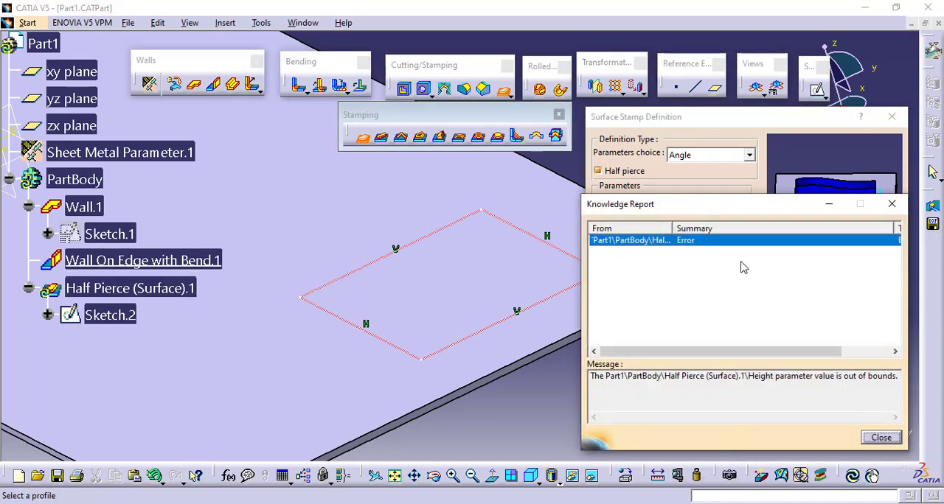
pyautogui.click(881, 438)
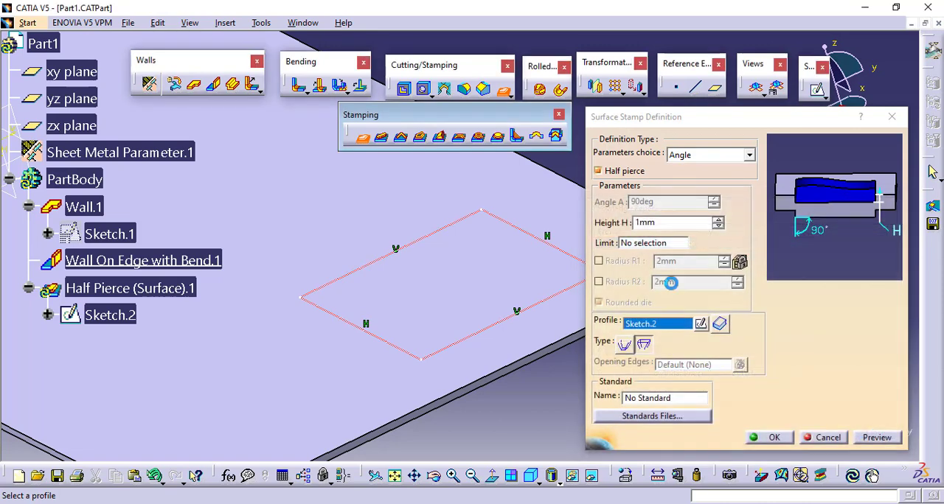
# Turn off Half pierce, set the surface stamp's height H to 7 mm and create the stamp.
pyautogui.click(626, 171)
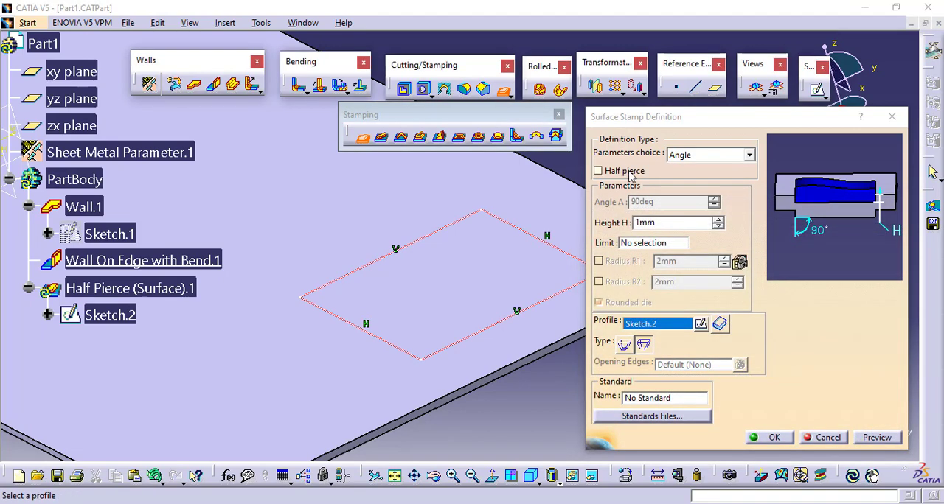
pyautogui.click(717, 220)
pyautogui.click(718, 220)
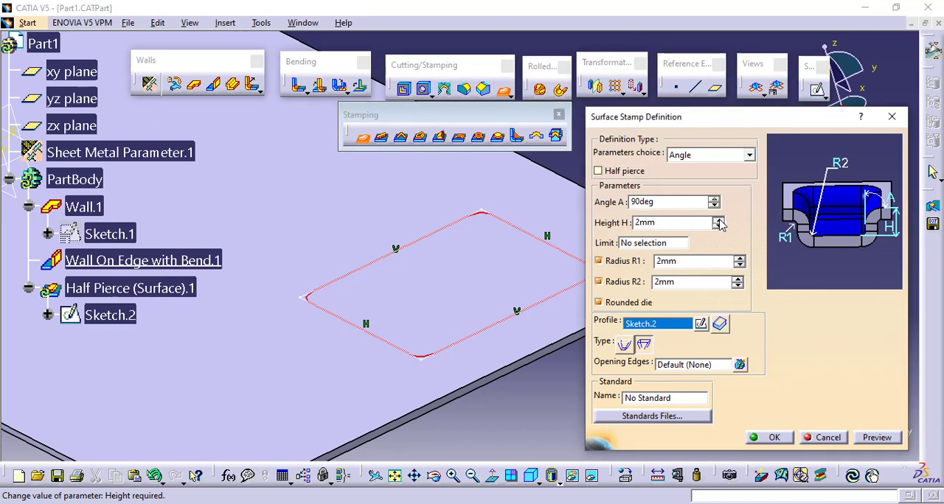
pyautogui.click(718, 220)
pyautogui.click(717, 220)
pyautogui.click(717, 219)
pyautogui.click(717, 220)
pyautogui.click(876, 437)
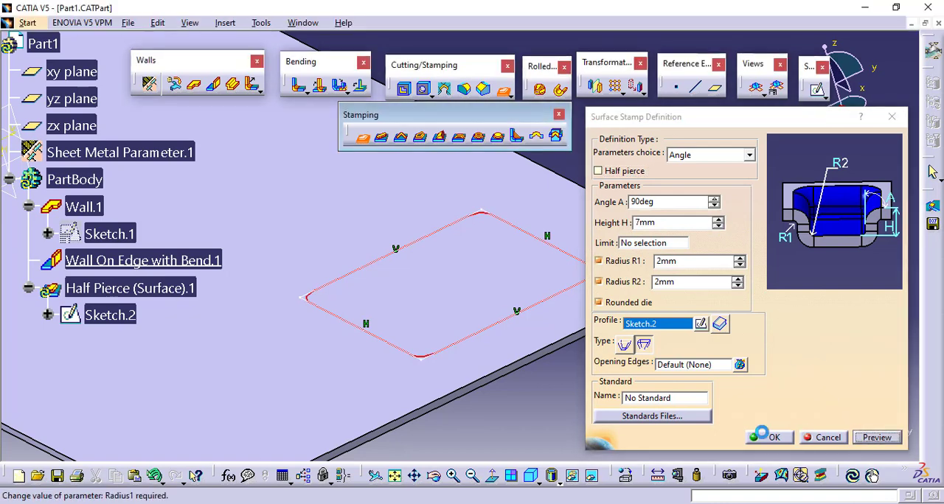
pyautogui.click(757, 438)
# Start a bead with its default parameters and open a profile sketch on the base wall's top face.
pyautogui.click(566, 412)
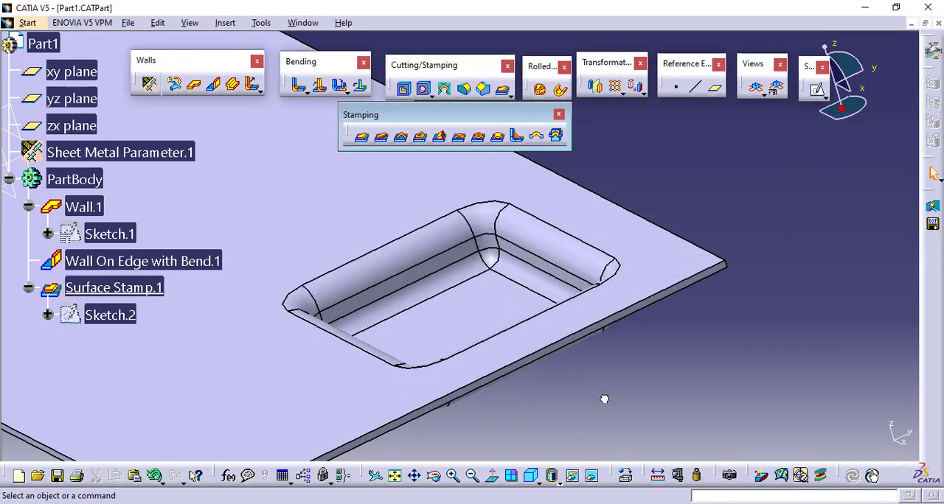
pyautogui.moveTo(435, 274); pyautogui.dragTo(487, 350, button='middle')
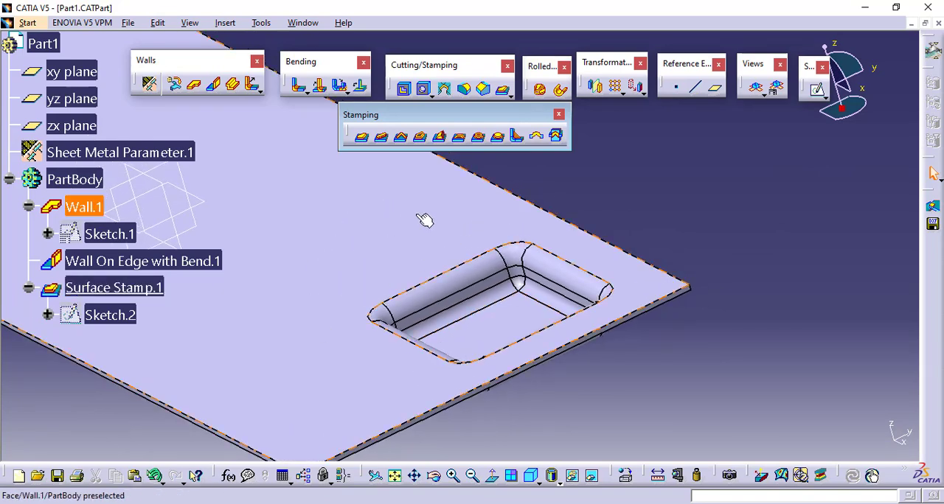
pyautogui.moveTo(451, 252); pyautogui.dragTo(466, 303, button='middle')
pyautogui.moveTo(468, 310); pyautogui.dragTo(563, 364, button='middle')
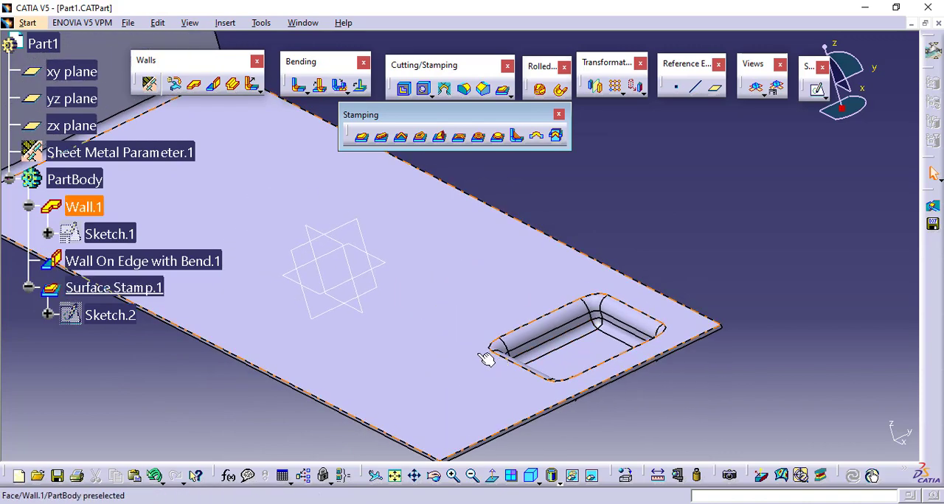
pyautogui.moveTo(473, 347); pyautogui.dragTo(552, 345, button='middle')
pyautogui.moveTo(525, 225); pyautogui.dragTo(607, 238, button='middle')
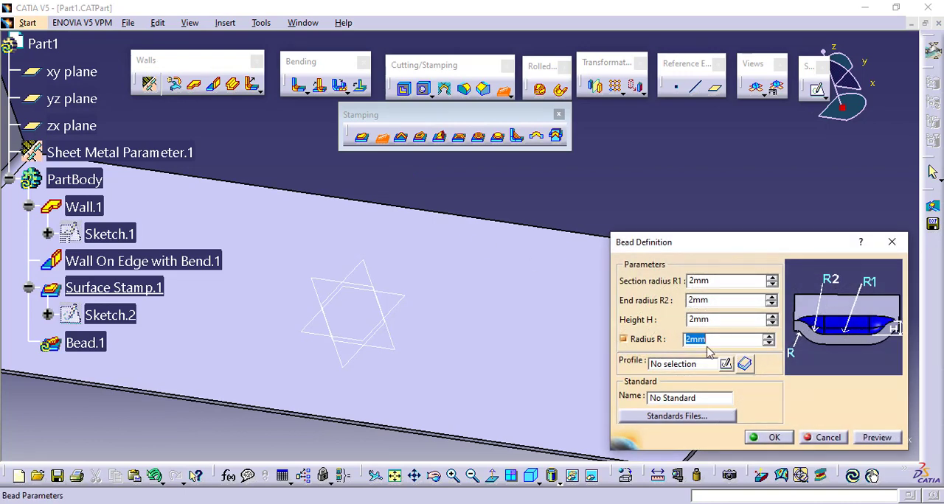
pyautogui.click(679, 365)
pyautogui.click(726, 365)
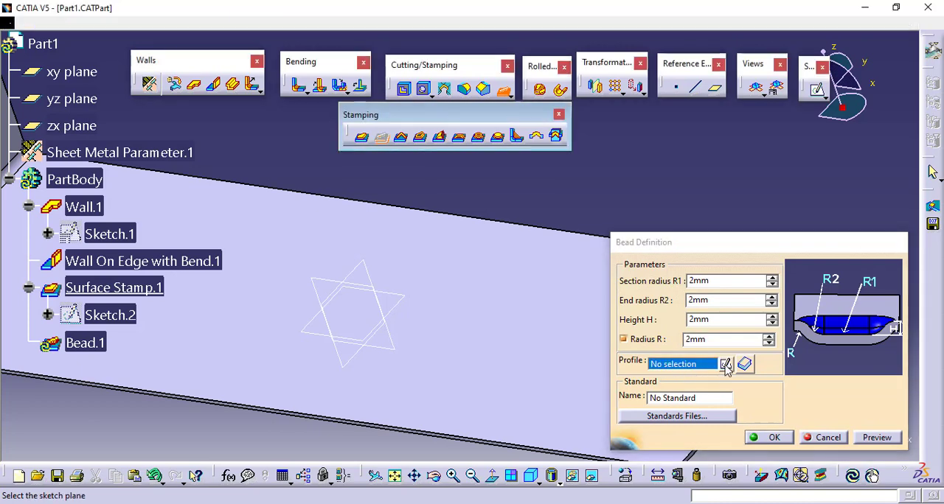
pyautogui.click(618, 406)
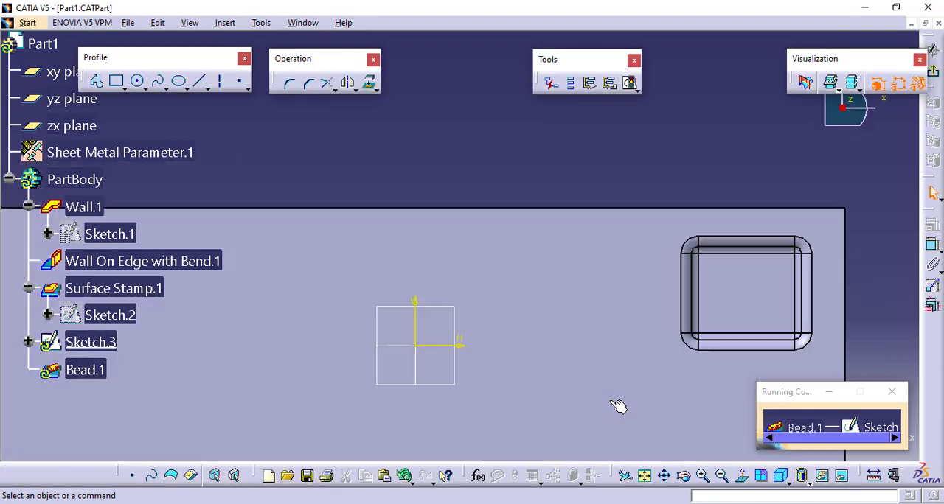
# Sketch a slanted line between the rectangular stamp and the wall's long edge as the bead profile and exit the sketch.
pyautogui.moveTo(611, 392); pyautogui.dragTo(443, 271, button='middle')
pyautogui.click(97, 81)
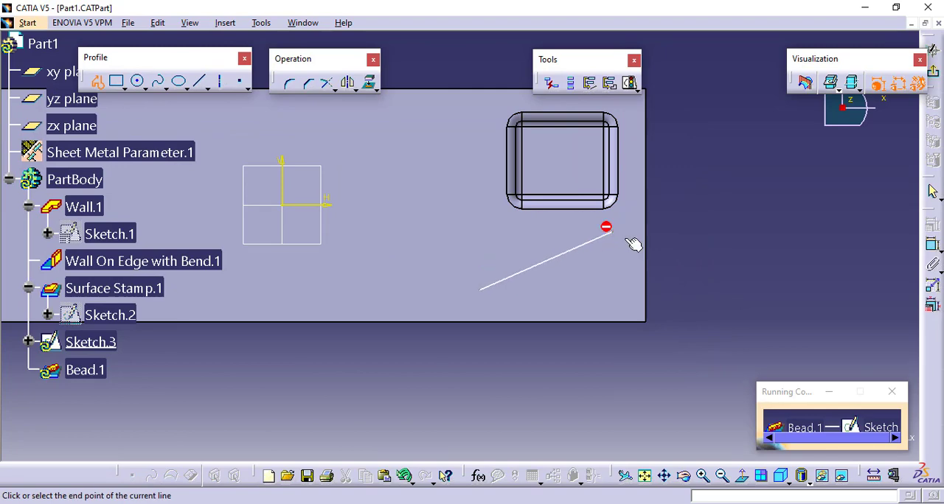
pyautogui.press('Escape')
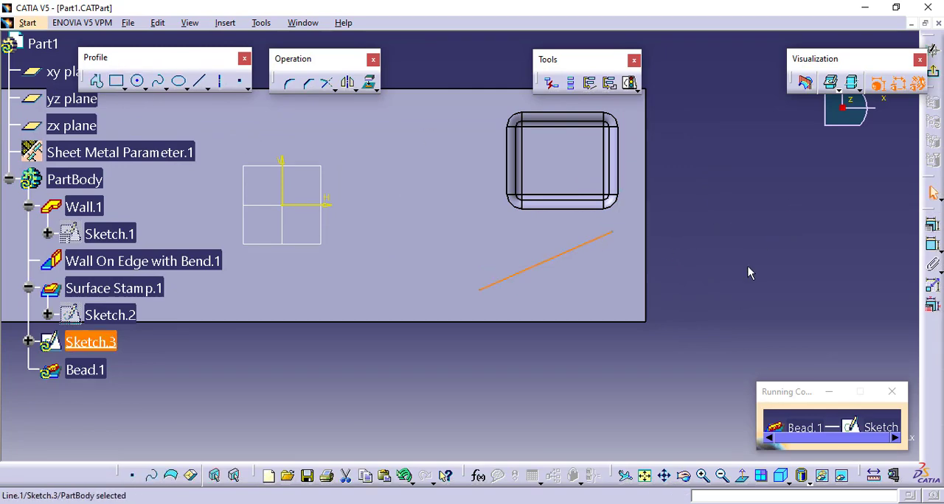
pyautogui.click(746, 268)
pyautogui.moveTo(728, 289); pyautogui.dragTo(732, 249, button='middle')
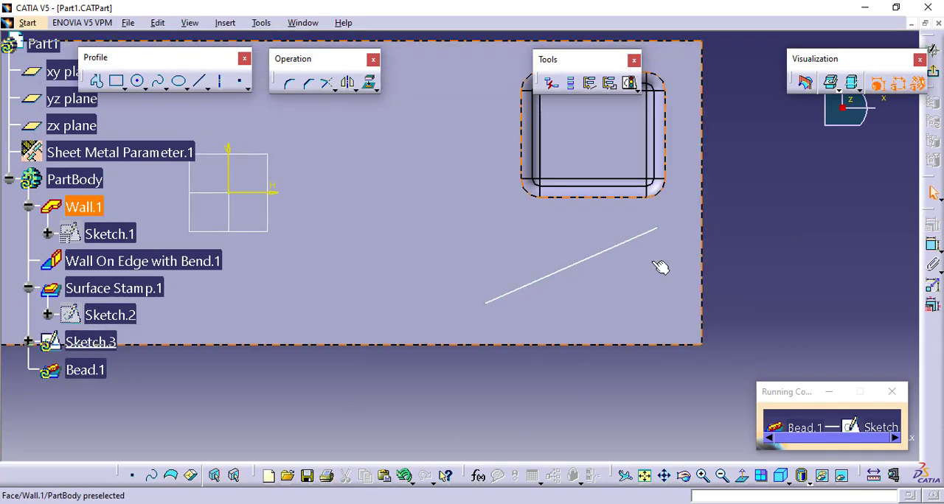
pyautogui.click(932, 74)
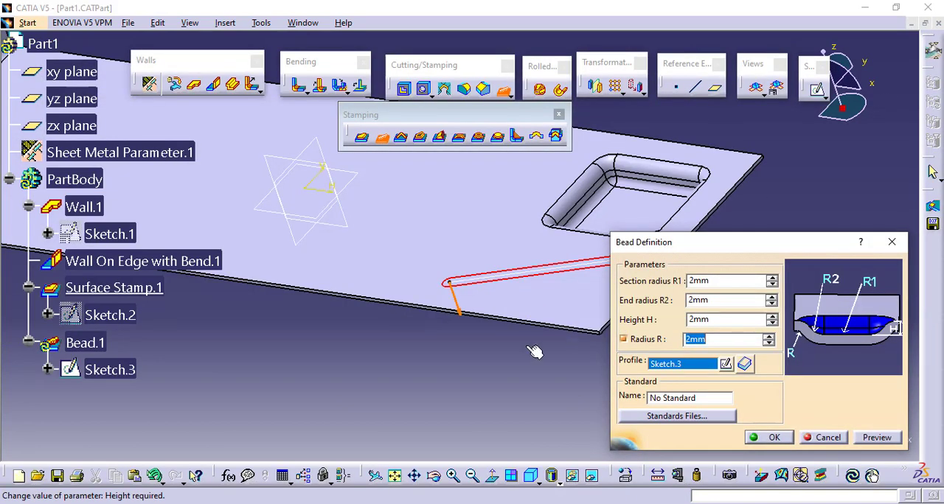
pyautogui.moveTo(533, 352); pyautogui.dragTo(460, 344, button='middle')
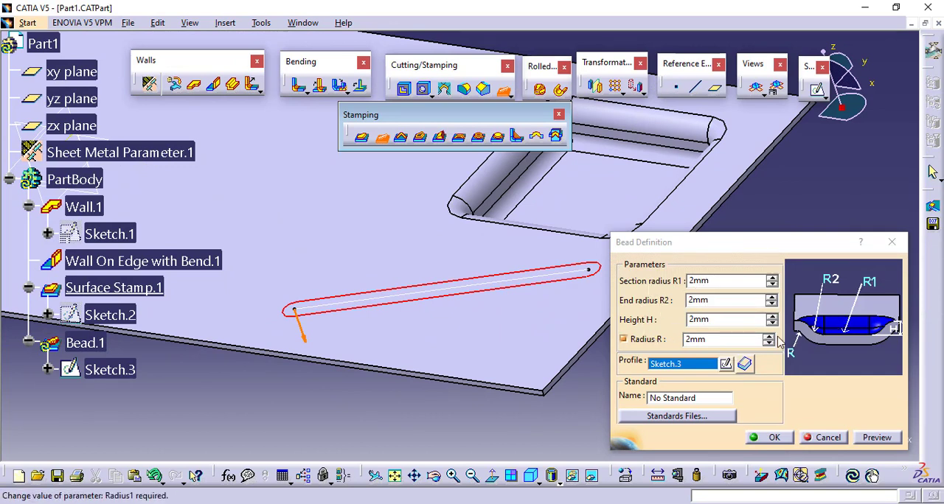
# Preview the bead with its default 2 mm radii and height, and create it from the slanted line profile.
pyautogui.click(876, 441)
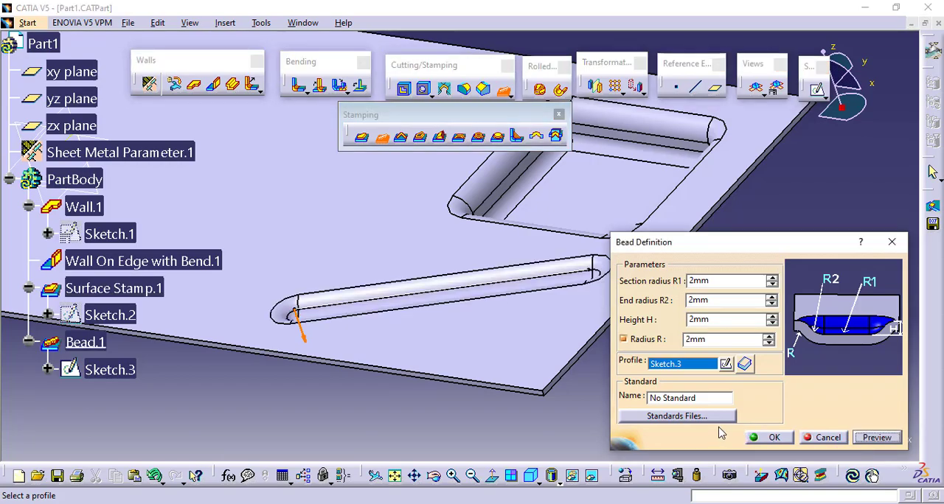
pyautogui.click(767, 437)
# Examine the finished bead's rounded shape from the underside and the top of the base wall.
pyautogui.moveTo(406, 407); pyautogui.dragTo(438, 183, button='middle')
pyautogui.moveTo(558, 278); pyautogui.dragTo(450, 183, button='middle')
pyautogui.moveTo(459, 334); pyautogui.dragTo(494, 225, button='middle')
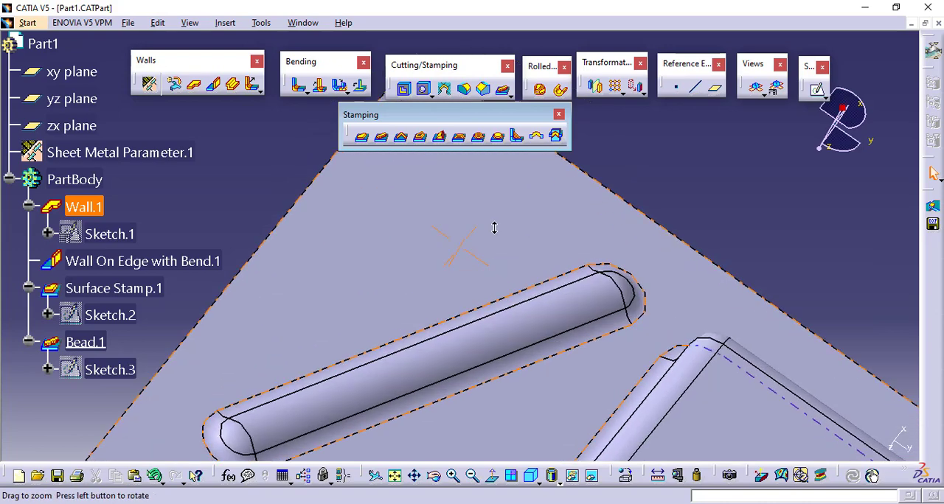
pyautogui.moveTo(767, 251); pyautogui.dragTo(750, 224, button='middle')
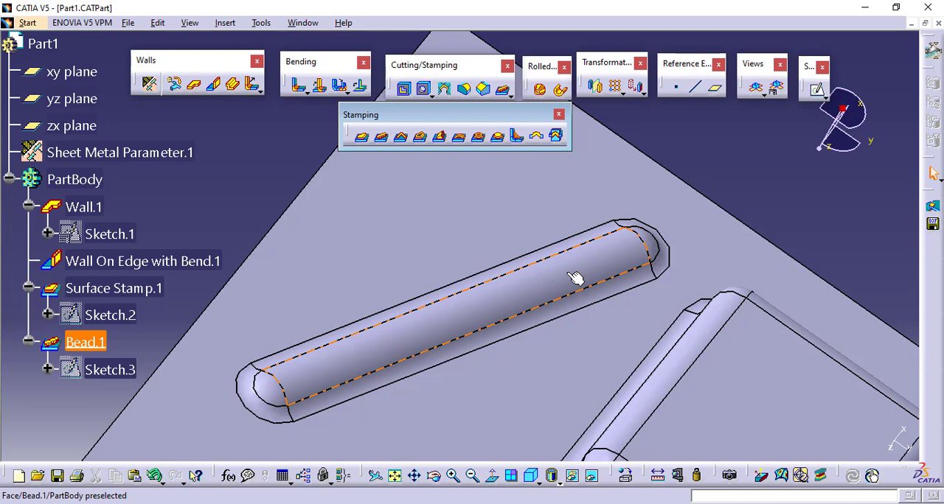
pyautogui.click(484, 291)
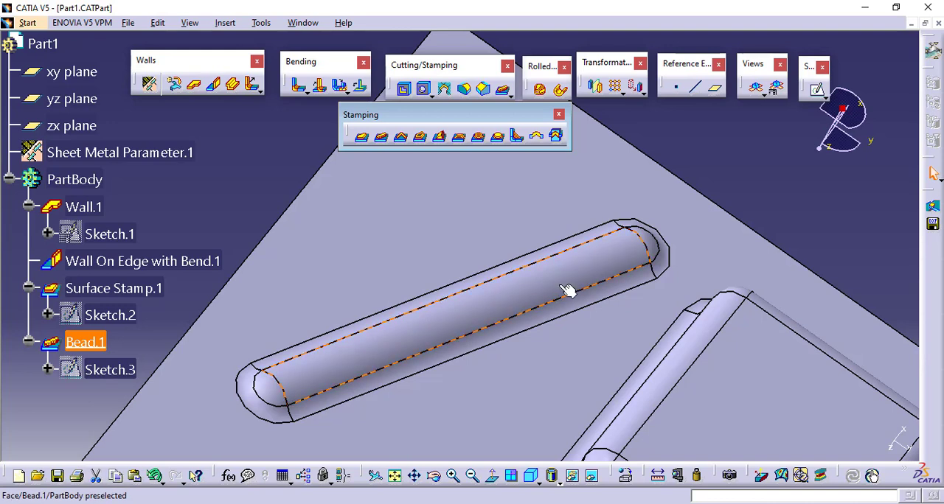
pyautogui.click(750, 153)
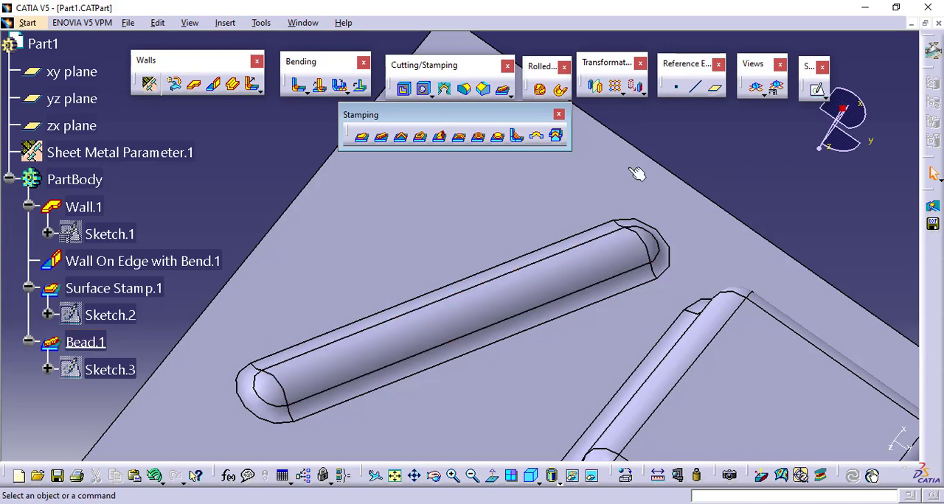
pyautogui.moveTo(634, 172); pyautogui.dragTo(497, 447, button='middle')
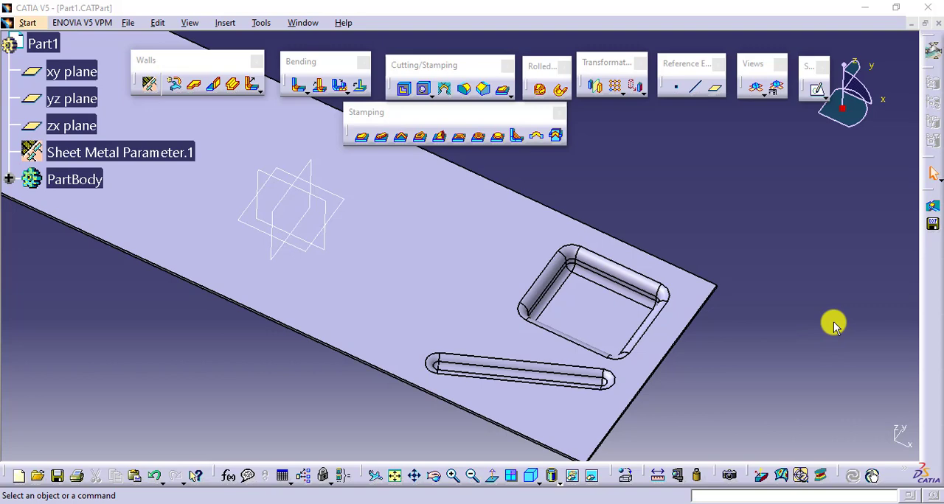
pyautogui.keyDown('ctrl'); pyautogui.moveTo(711, 252); pyautogui.dragTo(685, 289, button='middle'); pyautogui.keyUp('ctrl')
pyautogui.moveTo(611, 262); pyautogui.dragTo(689, 271, button='middle')
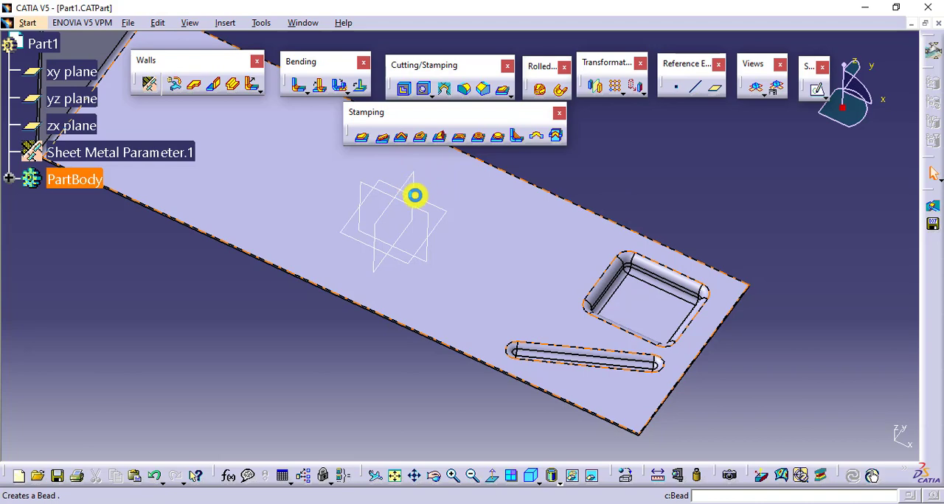
# Try to create a second bead from a closed rectangle sketched on the base wall beside the rectangular stamp.
pyautogui.click(675, 273)
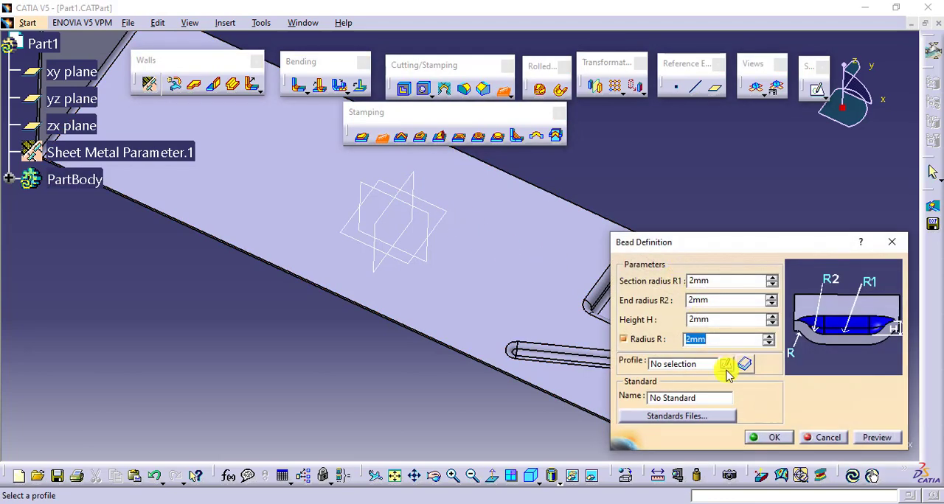
pyautogui.click(725, 364)
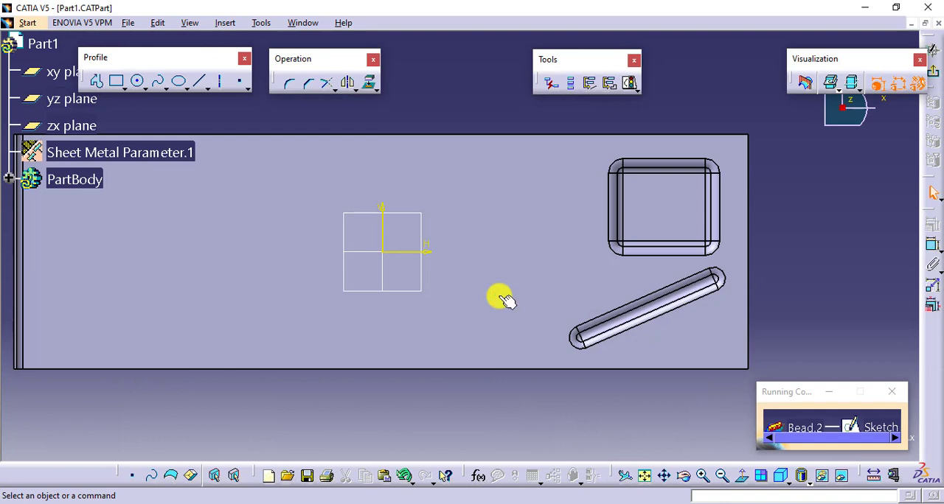
pyautogui.click(116, 81)
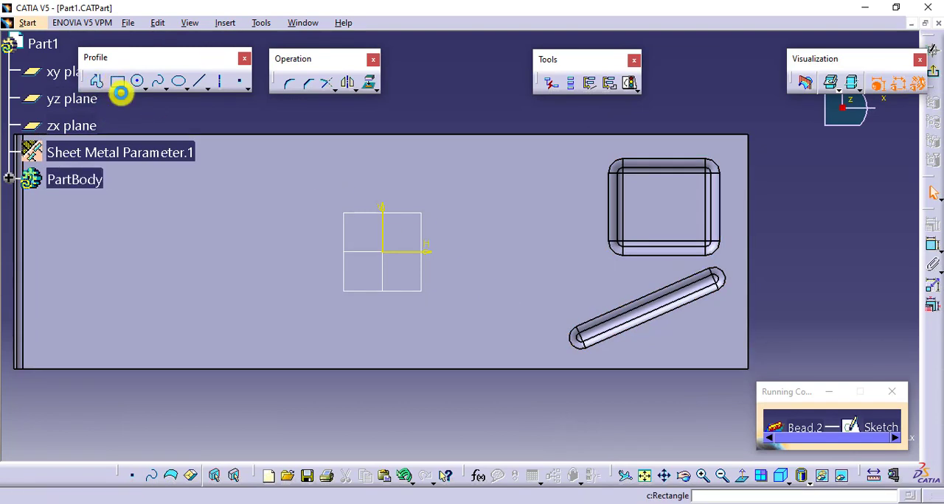
pyautogui.click(473, 182)
pyautogui.click(575, 264)
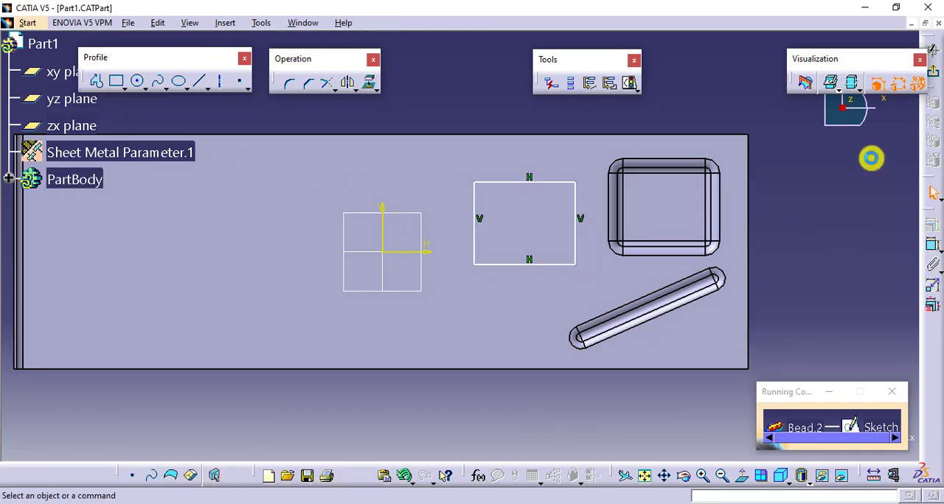
pyautogui.click(931, 72)
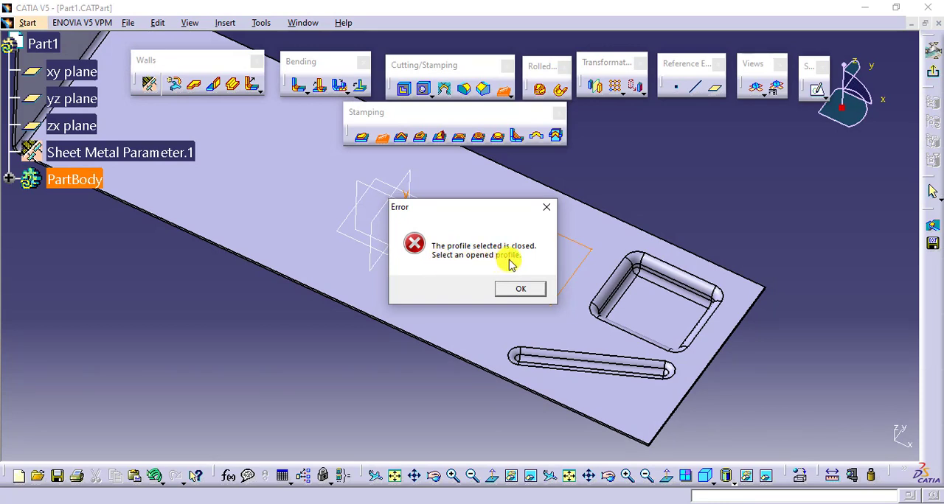
pyautogui.click(518, 289)
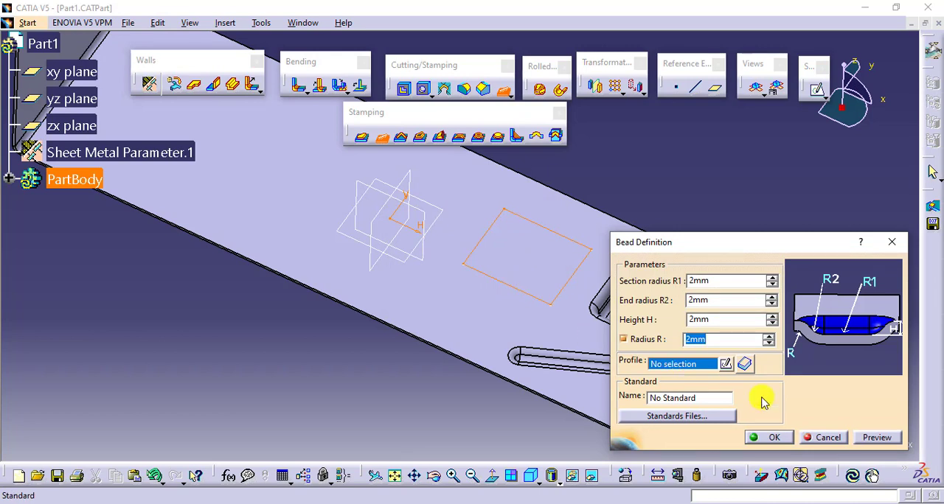
pyautogui.click(826, 438)
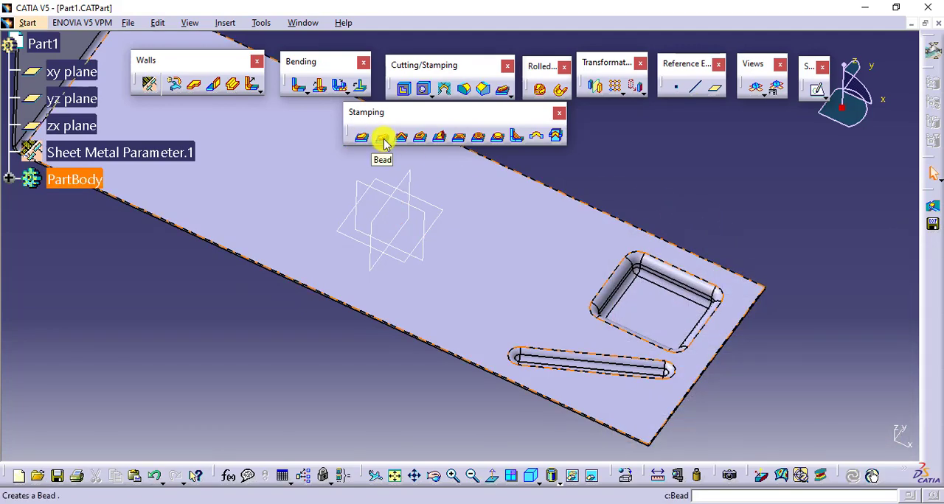
# Start a curve stamp with its default parameters and open a profile sketch on the base wall's top face.
pyautogui.keyDown('ctrl'); pyautogui.moveTo(631, 177); pyautogui.dragTo(624, 207, button='middle'); pyautogui.keyUp('ctrl')
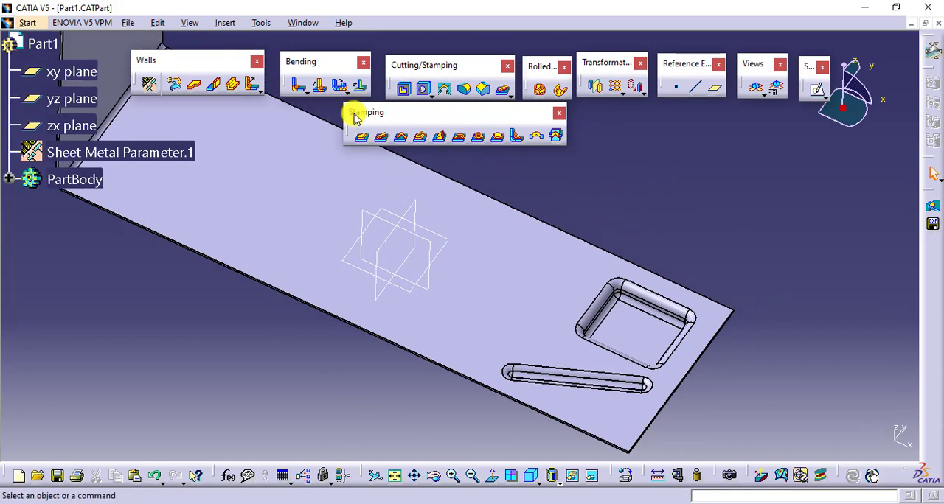
pyautogui.click(404, 138)
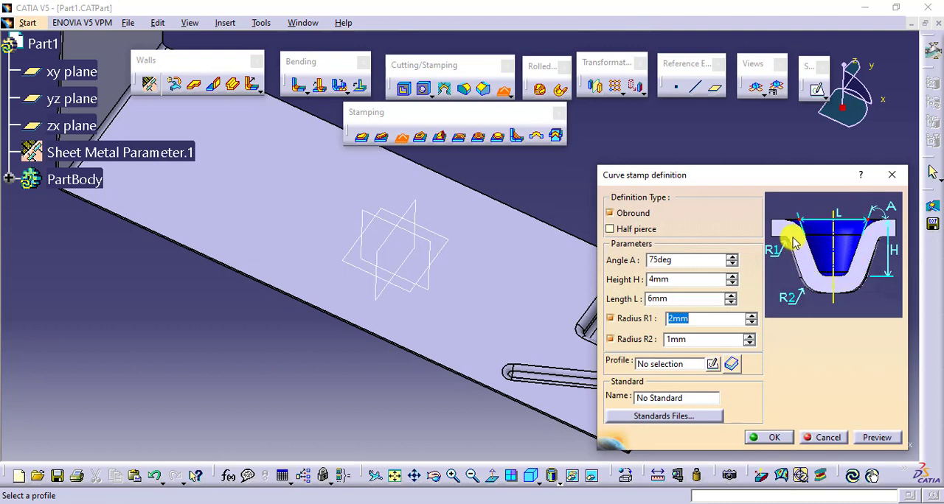
pyautogui.click(712, 364)
pyautogui.click(482, 276)
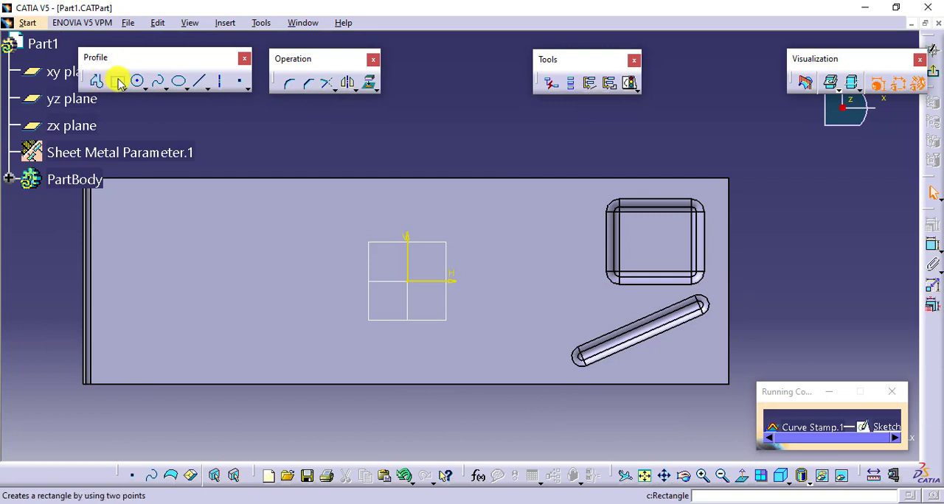
# Sketch a rectangle between the sketch origin and the rectangular stamp as the curve stamp profile and exit the sketch.
pyautogui.click(116, 81)
pyautogui.click(488, 210)
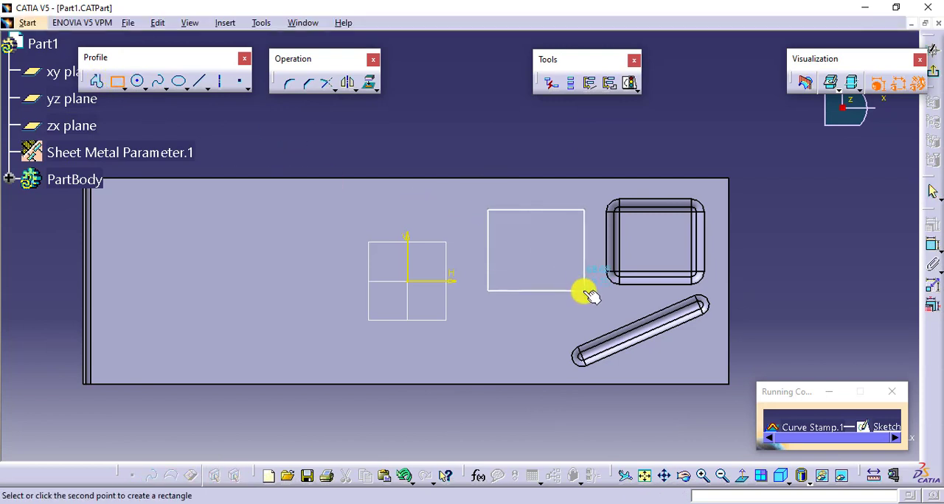
pyautogui.click(579, 291)
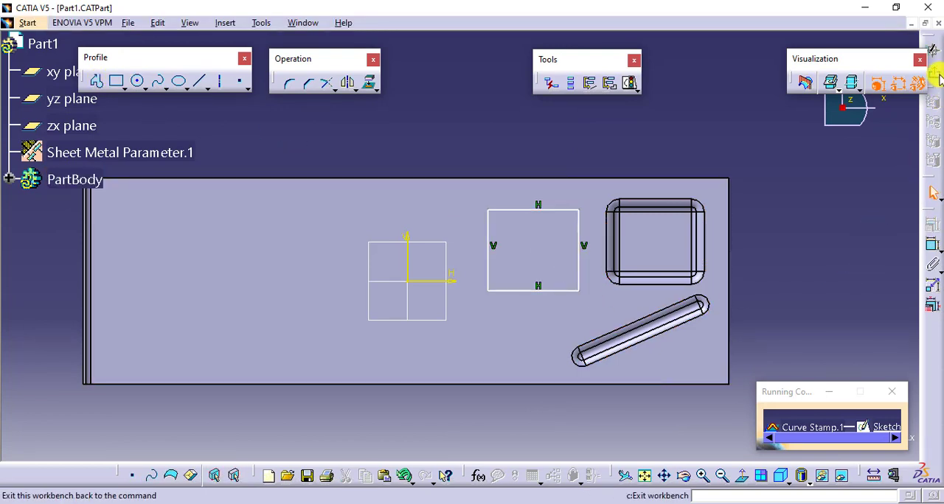
pyautogui.click(934, 71)
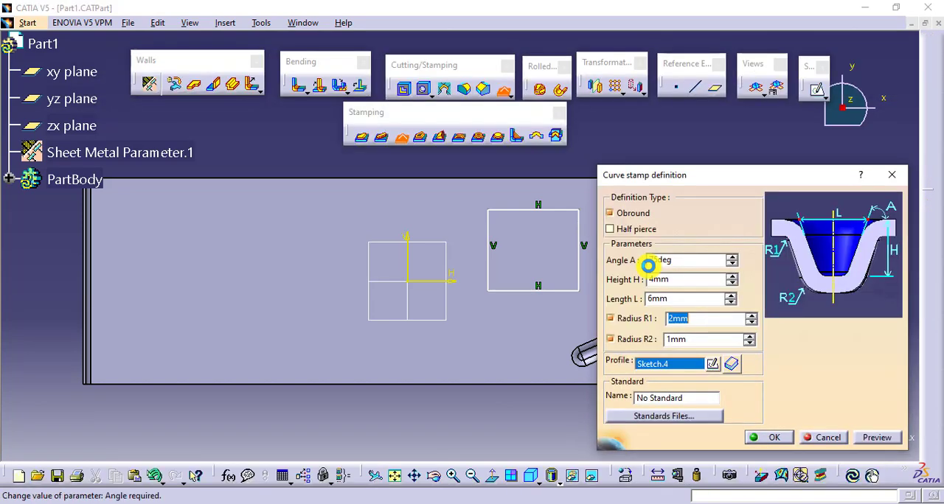
# Preview the curve stamp along the rectangular profile with Obround on and inspect the resulting groove.
pyautogui.moveTo(530, 272); pyautogui.dragTo(431, 236, button='middle')
pyautogui.click(877, 437)
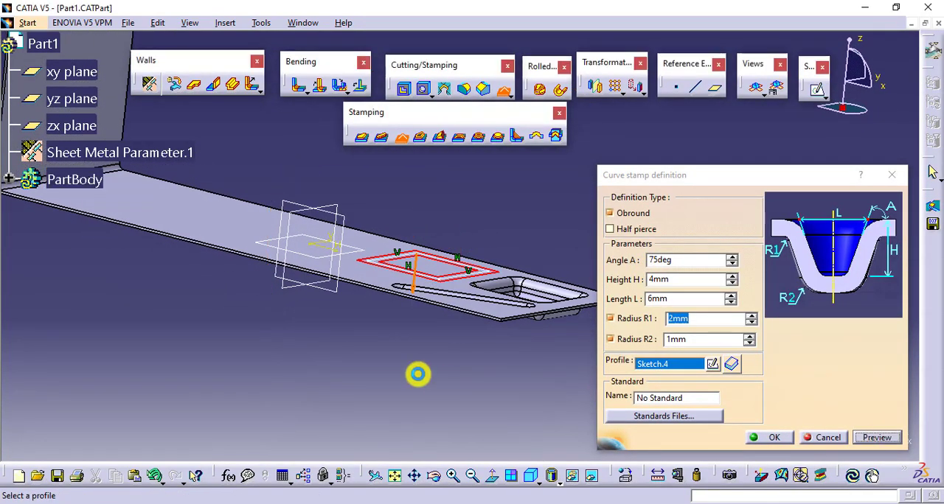
pyautogui.moveTo(428, 331); pyautogui.dragTo(491, 331, button='middle')
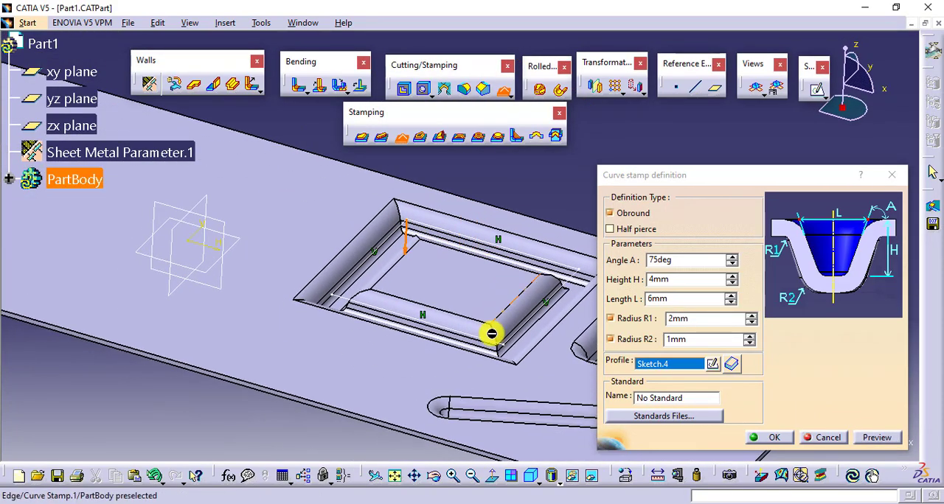
# Preview the curve stamp with Obround turned off and turn the option back on.
pyautogui.click(623, 213)
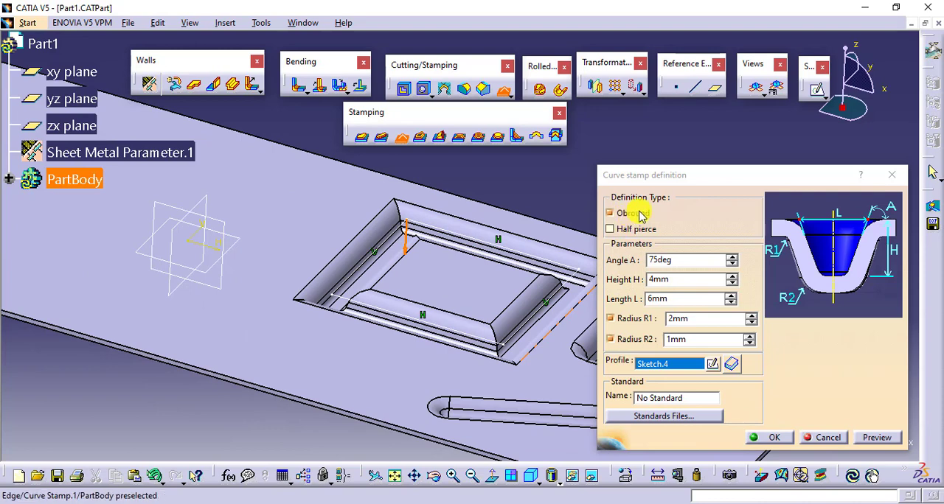
pyautogui.click(877, 438)
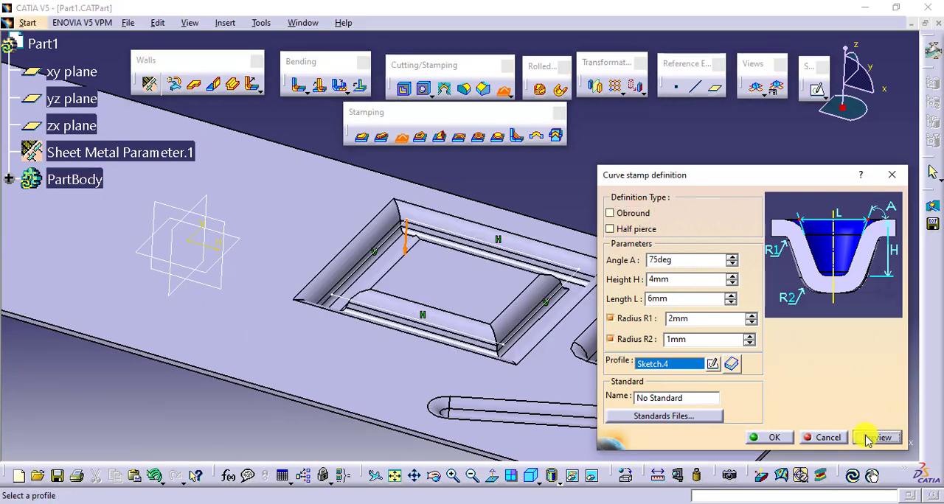
pyautogui.click(647, 213)
# Review the curve stamp's angle A, height H and length L parameters and preview the groove.
pyautogui.doubleClick(685, 262)
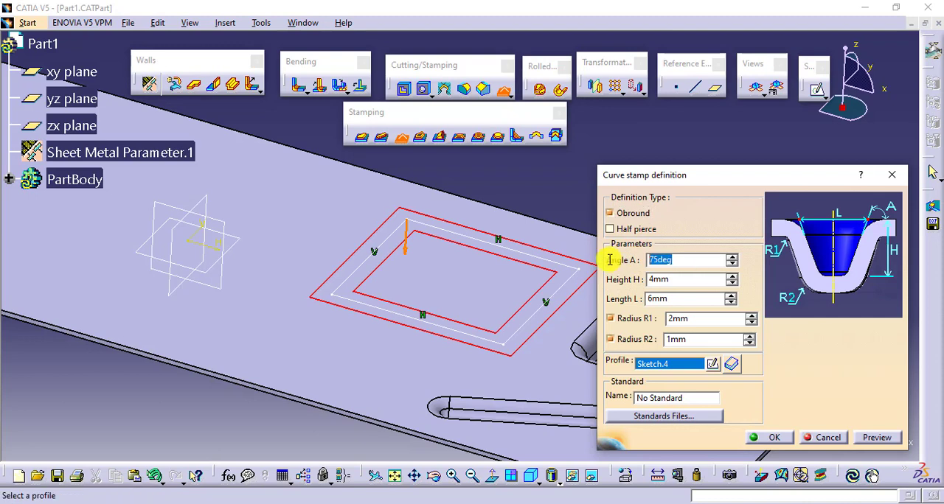
pyautogui.doubleClick(648, 280)
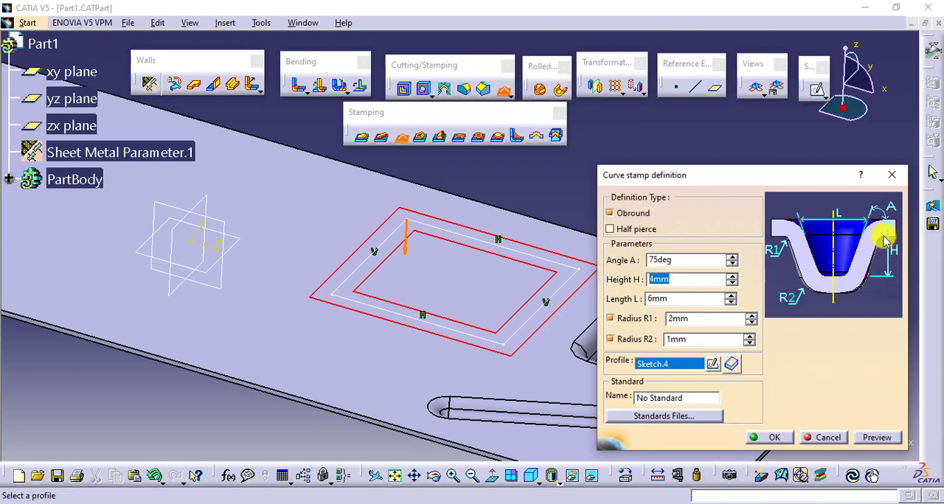
pyautogui.moveTo(672, 298); pyautogui.dragTo(636, 298)
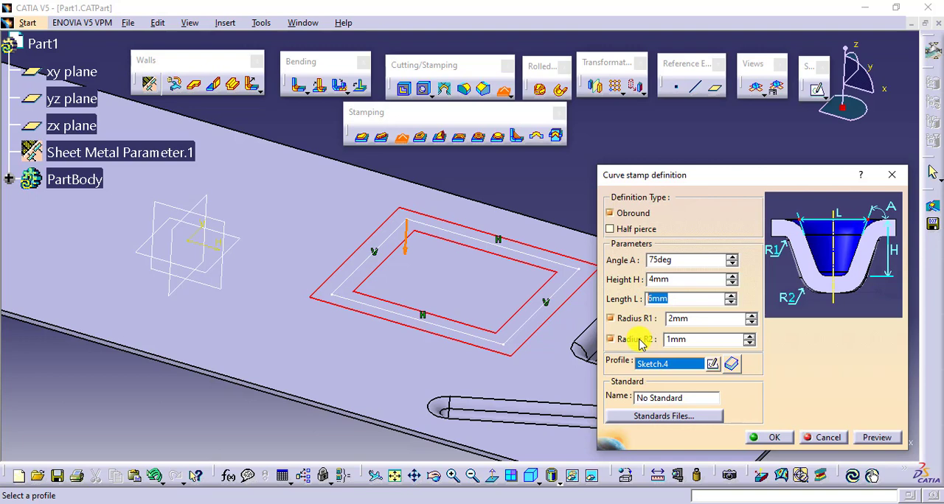
pyautogui.click(870, 442)
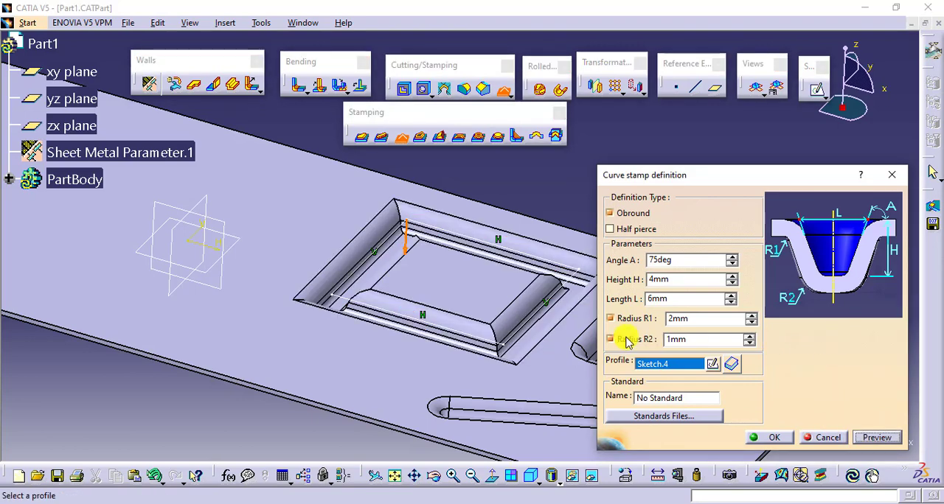
# Preview the curve stamp with radii R1 and R2 turned off and turn both radii back on.
pyautogui.click(612, 319)
pyautogui.click(613, 337)
pyautogui.click(876, 437)
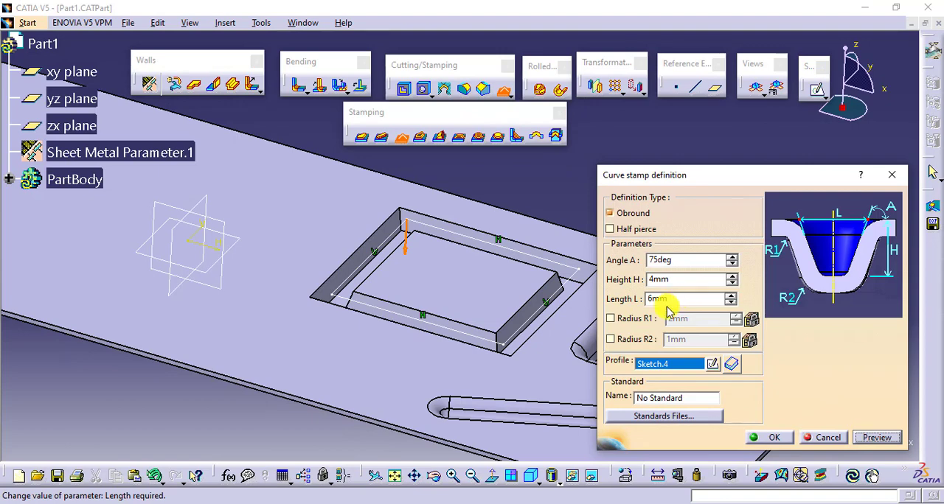
pyautogui.click(610, 339)
pyautogui.click(611, 318)
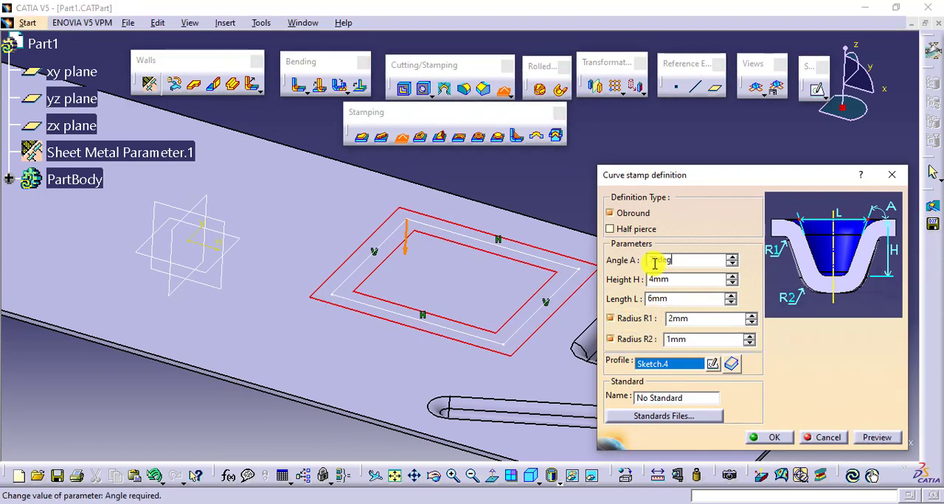
# Preview the curve stamp with angle A set to 90 deg and reset the angle to 75 deg.
pyautogui.write('90')
pyautogui.press('Tab')
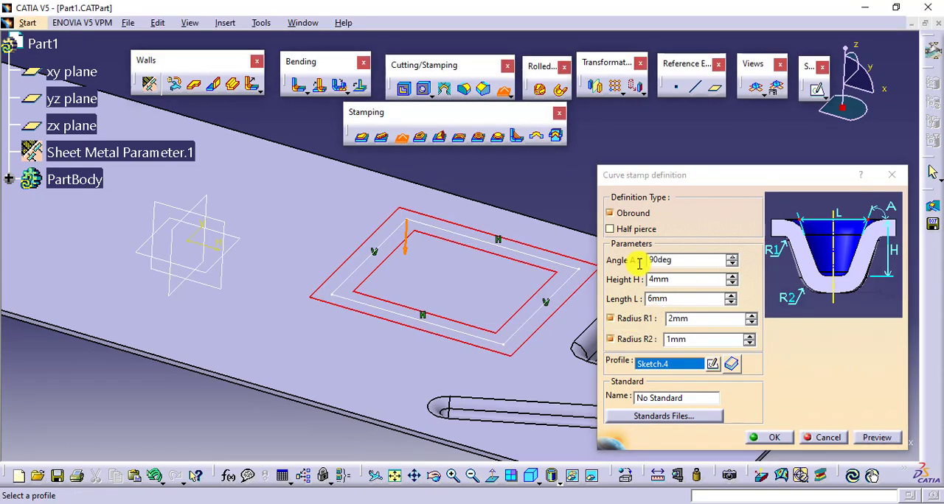
pyautogui.click(879, 437)
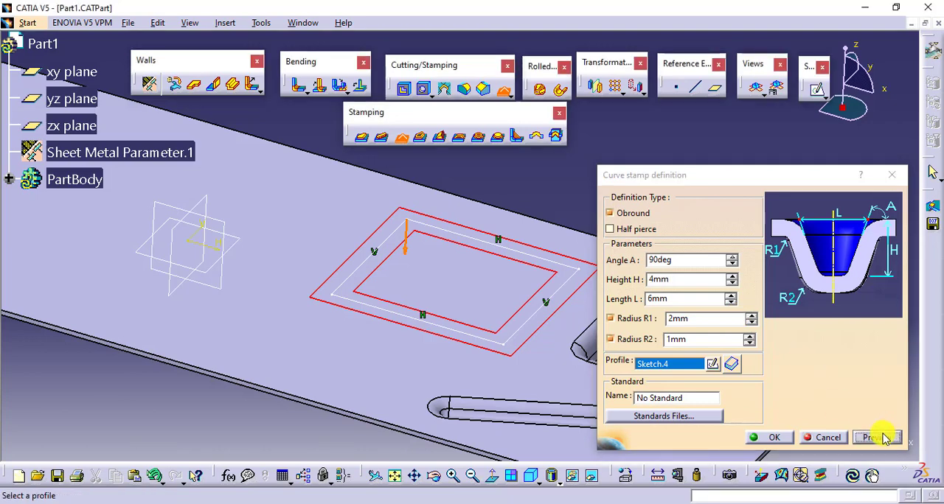
pyautogui.moveTo(526, 285); pyautogui.dragTo(510, 336, button='middle')
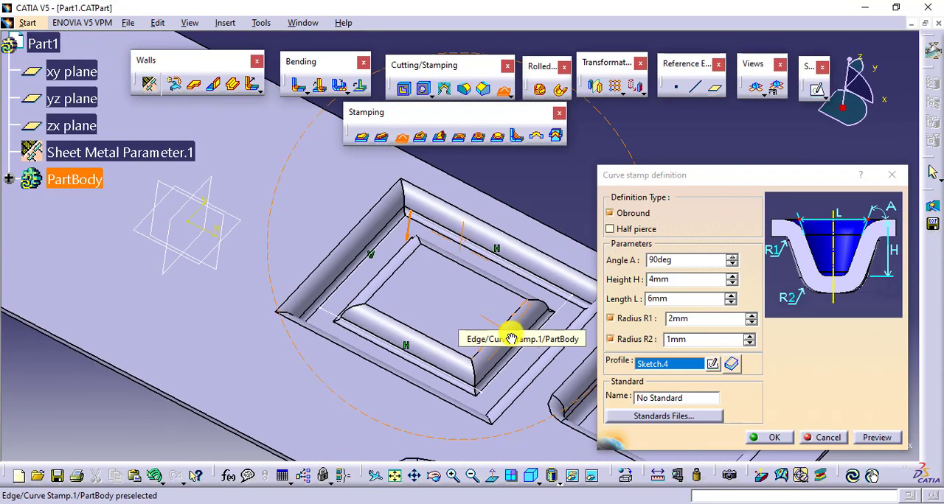
pyautogui.moveTo(688, 261); pyautogui.dragTo(646, 263)
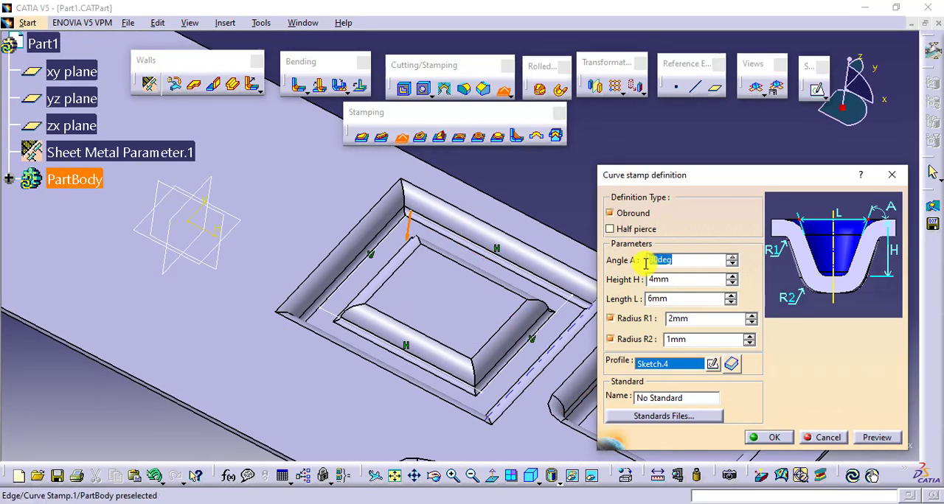
pyautogui.write('75')
pyautogui.press('Tab')
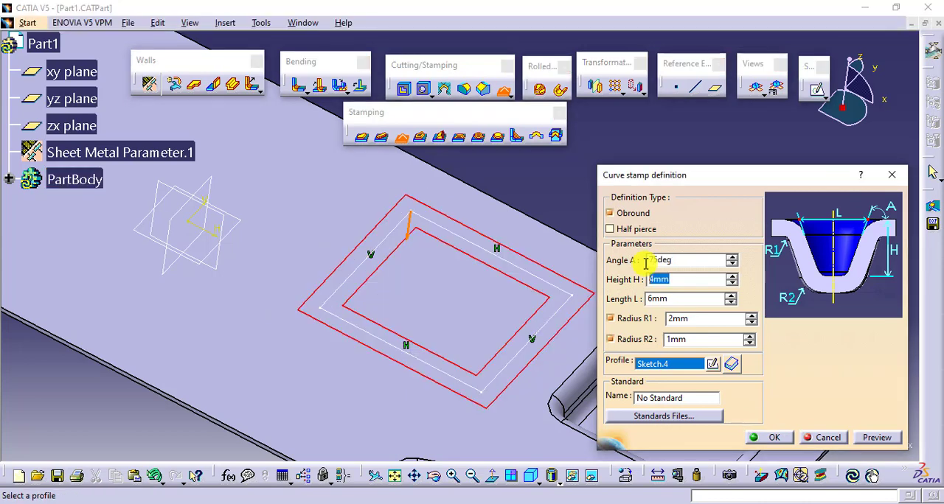
# Preview the curve stamp with the 75 deg angle and examine the resulting rectangular groove.
pyautogui.click(878, 438)
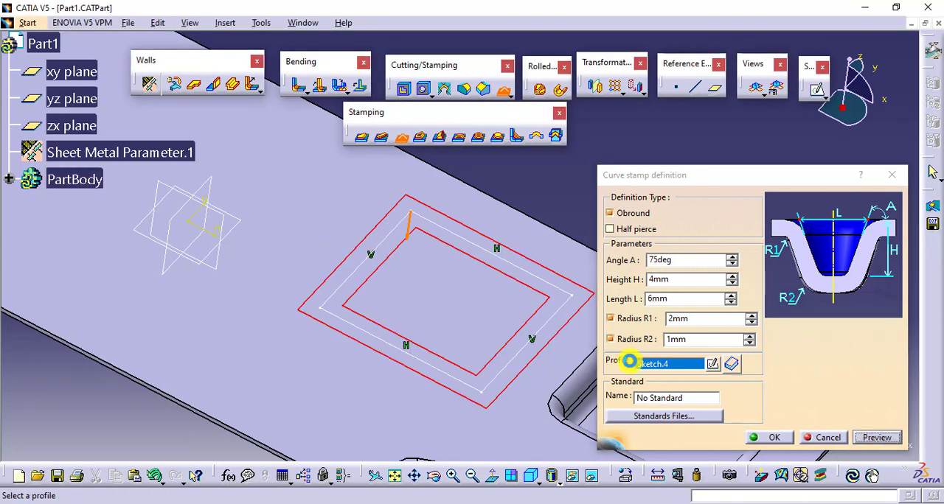
pyautogui.moveTo(413, 227); pyautogui.dragTo(406, 255, button='middle')
pyautogui.moveTo(461, 242); pyautogui.dragTo(484, 252, button='middle')
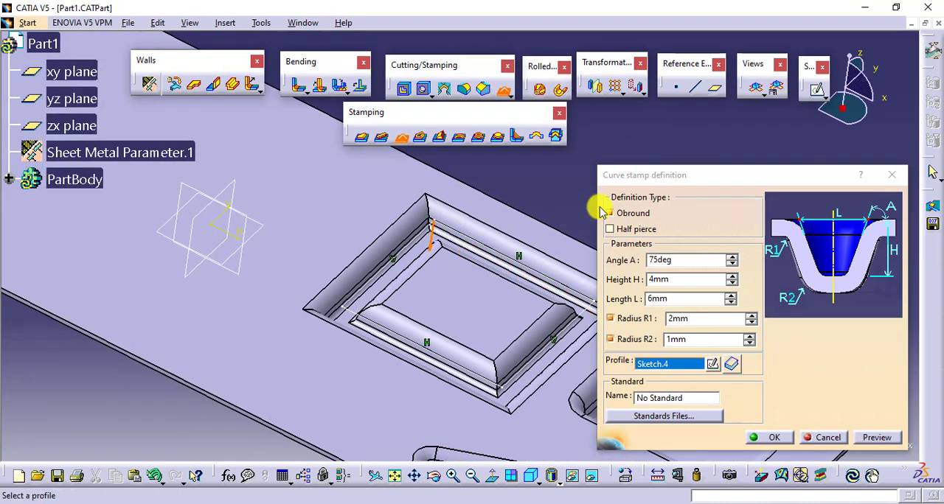
# Turn on Half pierce for the curve stamp with a height of 0.5 mm, preview it and apply the definition.
pyautogui.click(645, 229)
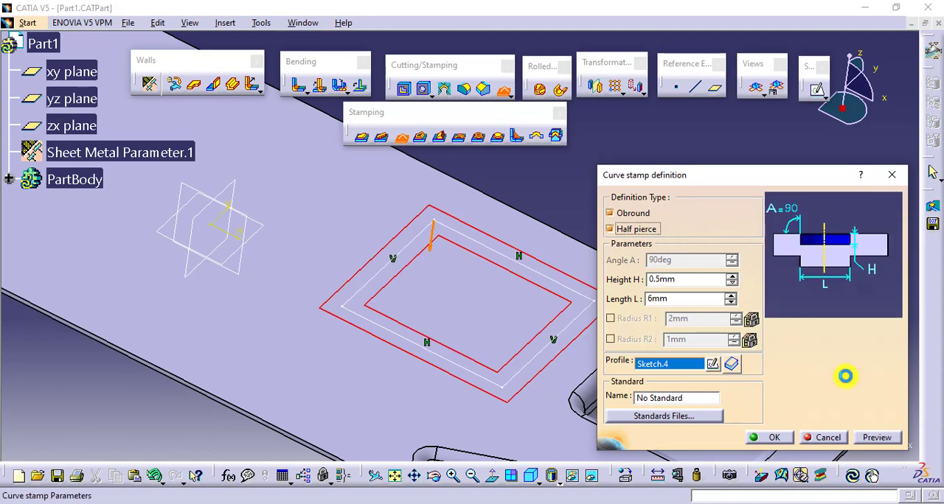
pyautogui.click(875, 437)
pyautogui.click(766, 437)
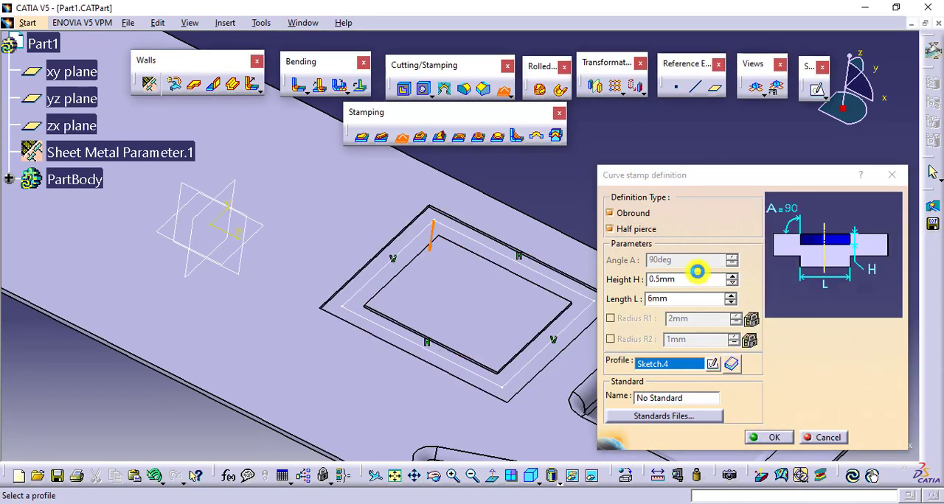
# Edit the curve stamp to turn off Half pierce, set height H to 4 mm and apply the change.
pyautogui.moveTo(589, 243); pyautogui.dragTo(447, 337, button='middle')
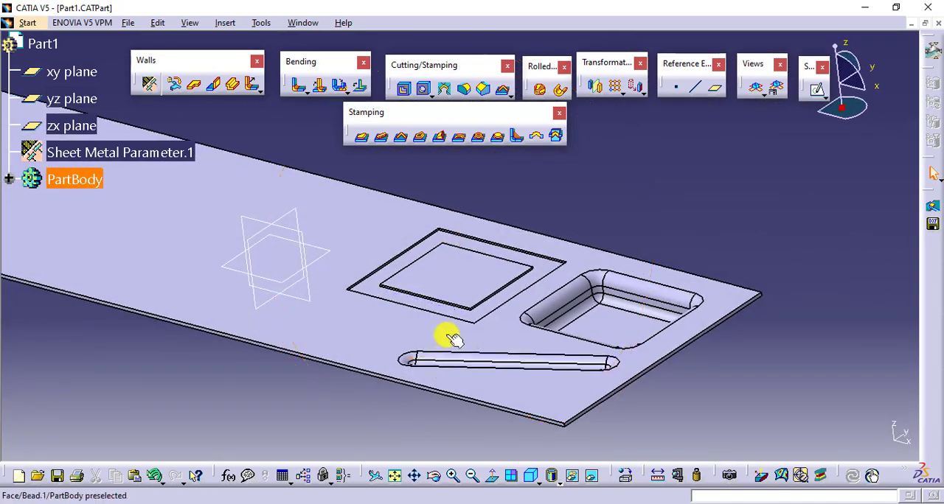
pyautogui.doubleClick(425, 239)
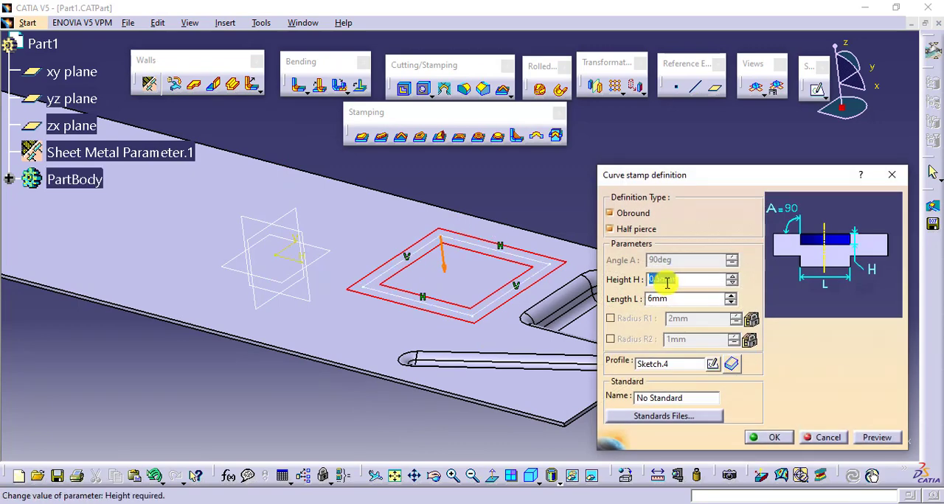
pyautogui.click(645, 229)
pyautogui.moveTo(696, 278); pyautogui.dragTo(639, 283)
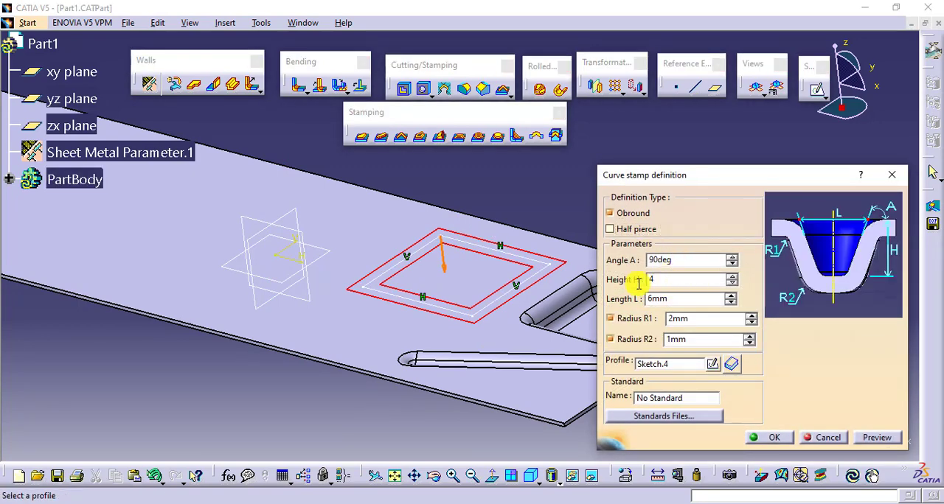
pyautogui.write('4')
pyautogui.press('Return')
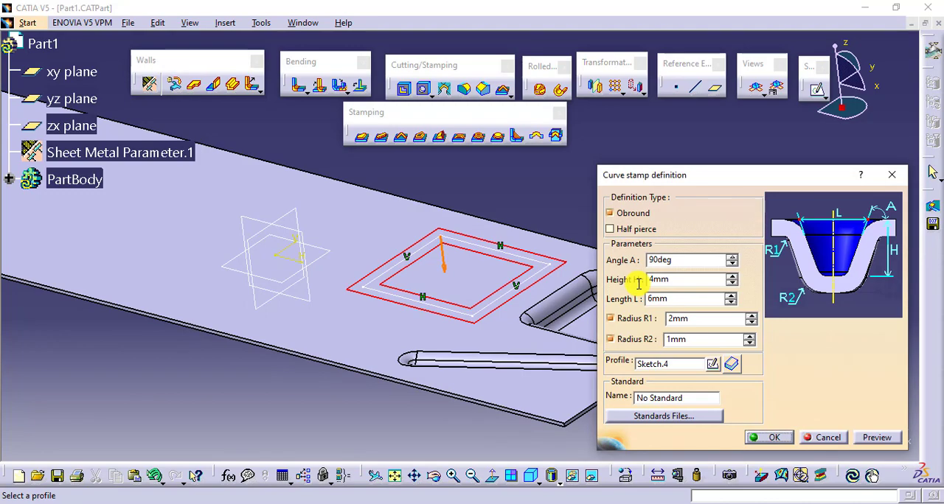
pyautogui.click(768, 437)
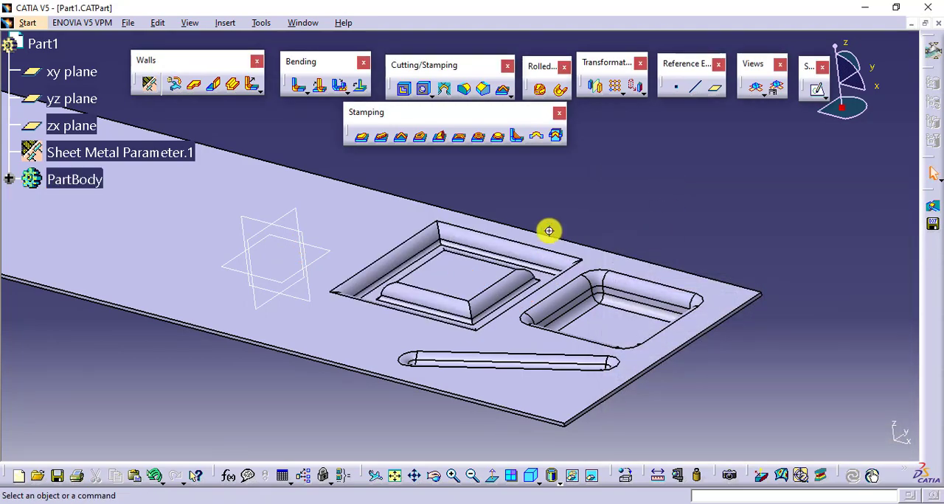
# Delete the left and bottom lines of the curve stamp's rectangular profile sketch and update the stamp as an open L shape.
pyautogui.moveTo(548, 231); pyautogui.dragTo(711, 212, button='middle')
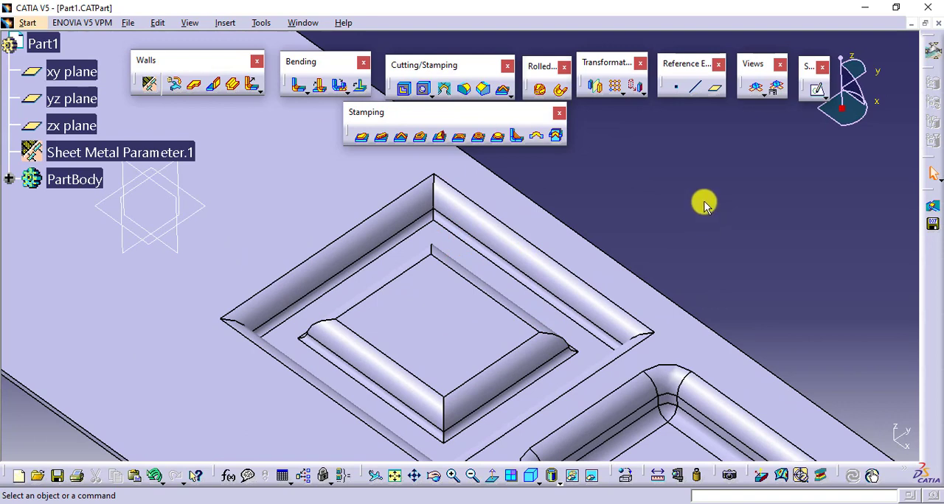
pyautogui.doubleClick(492, 276)
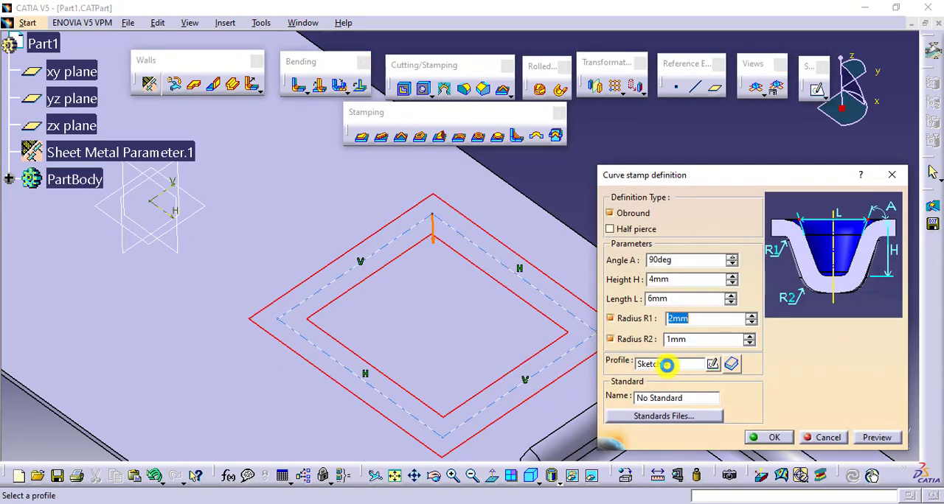
pyautogui.click(715, 364)
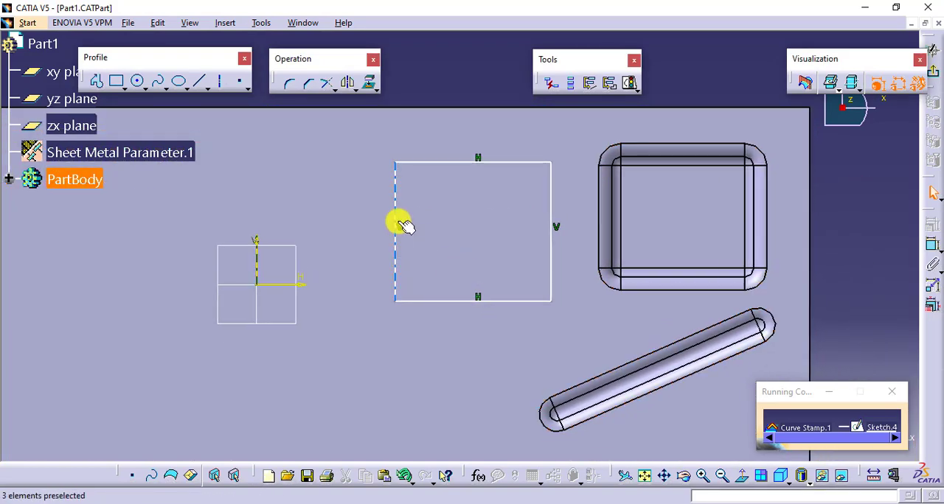
pyautogui.rightClick(398, 215)
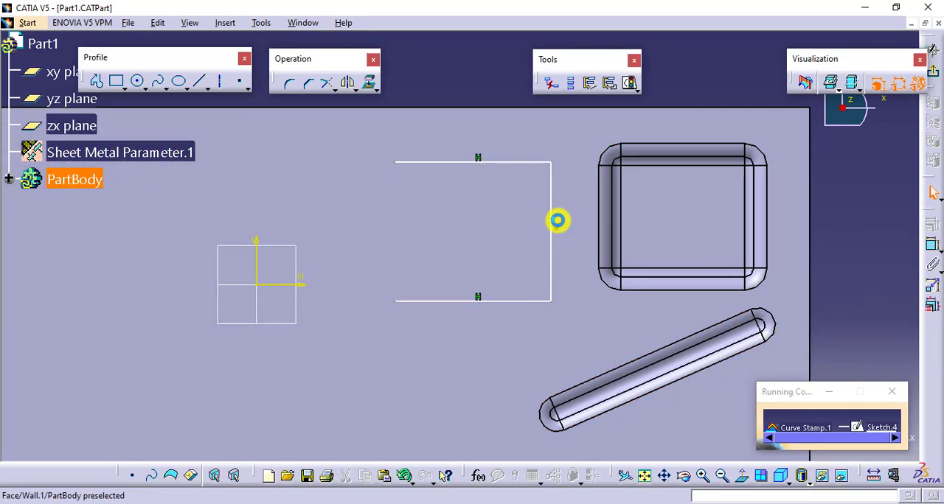
pyautogui.rightClick(541, 298)
pyautogui.click(588, 275)
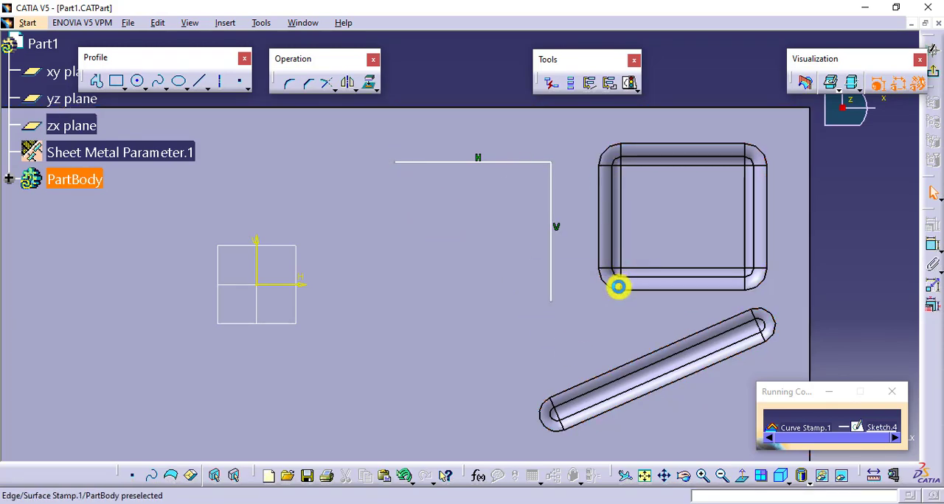
pyautogui.click(932, 51)
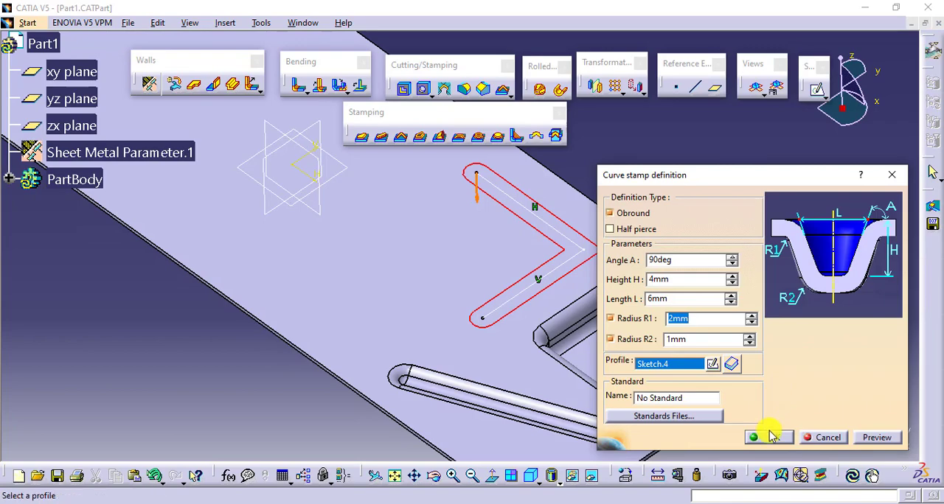
pyautogui.click(770, 437)
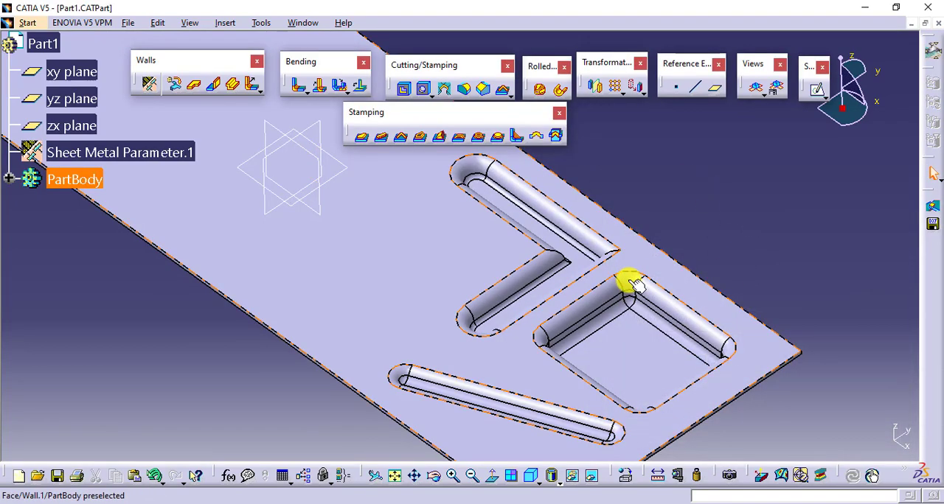
# Round the corner between the two lines of the curve stamp's profile sketch, about R 7 mm, and update the stamp.
pyautogui.moveTo(636, 287); pyautogui.dragTo(558, 273, button='middle')
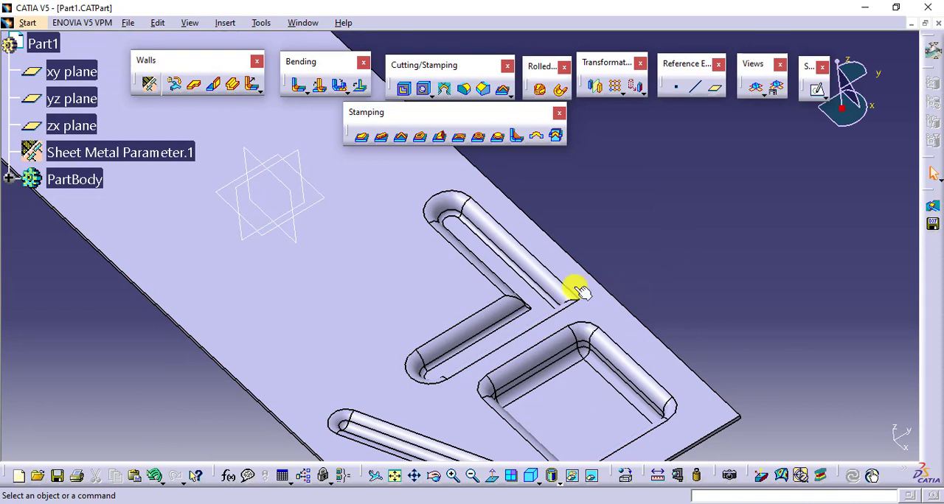
pyautogui.doubleClick(535, 291)
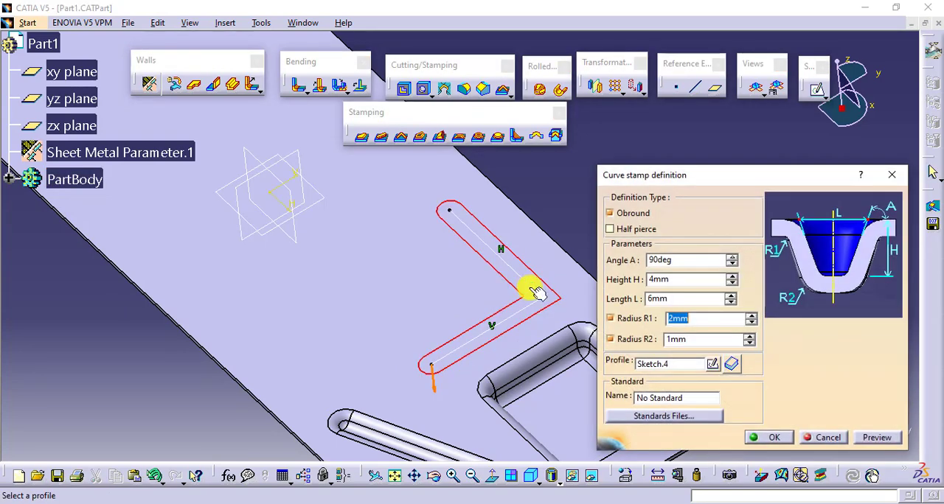
pyautogui.click(709, 366)
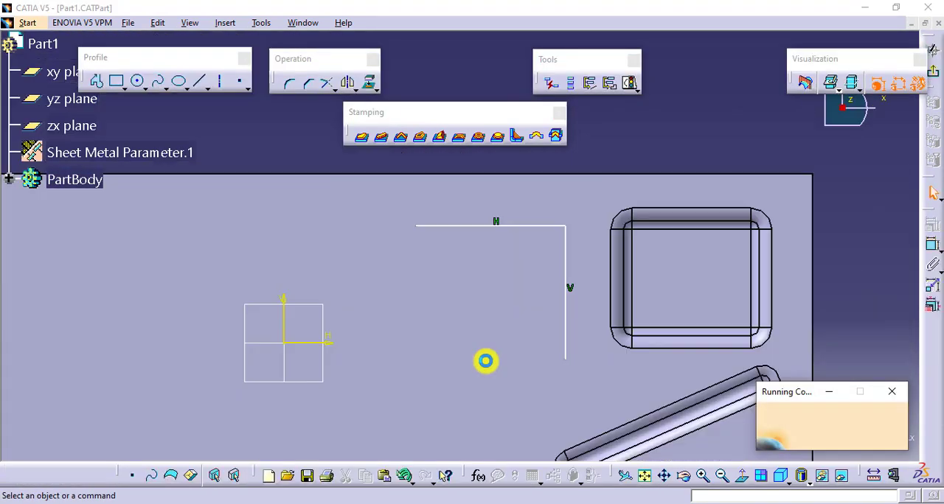
pyautogui.click(289, 82)
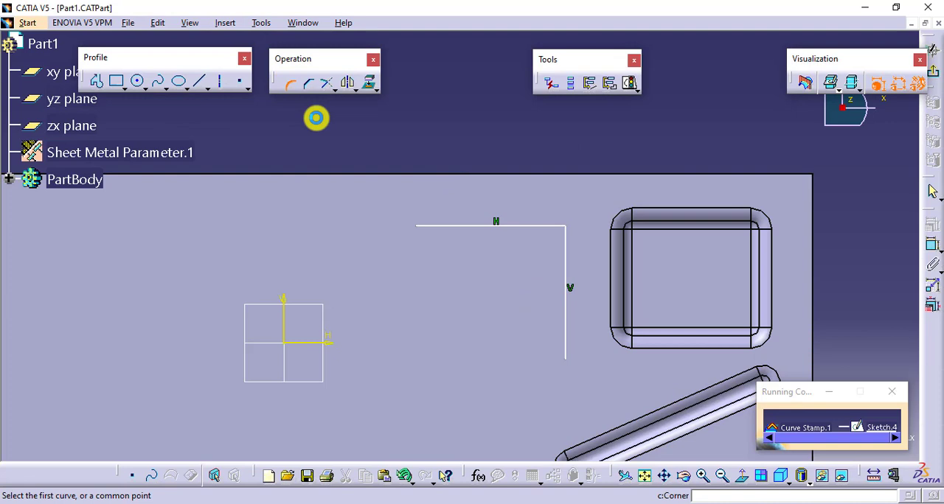
pyautogui.click(528, 224)
pyautogui.click(565, 243)
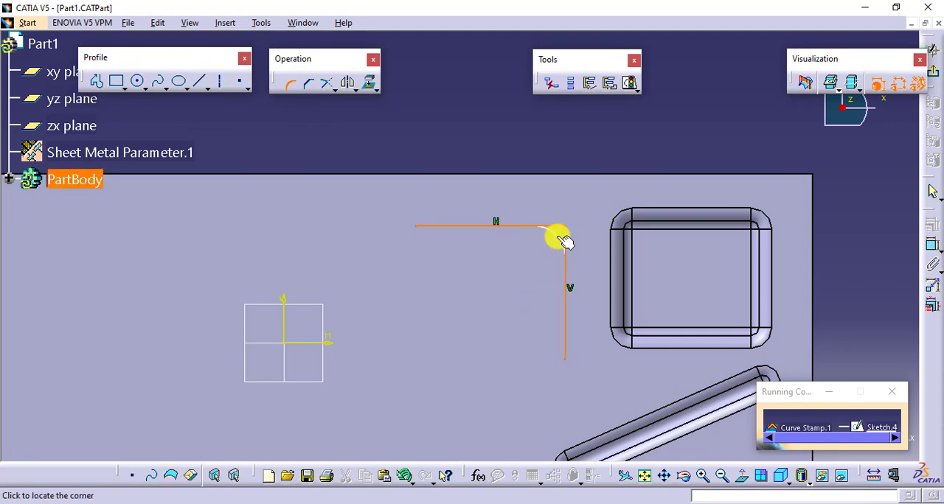
pyautogui.click(561, 240)
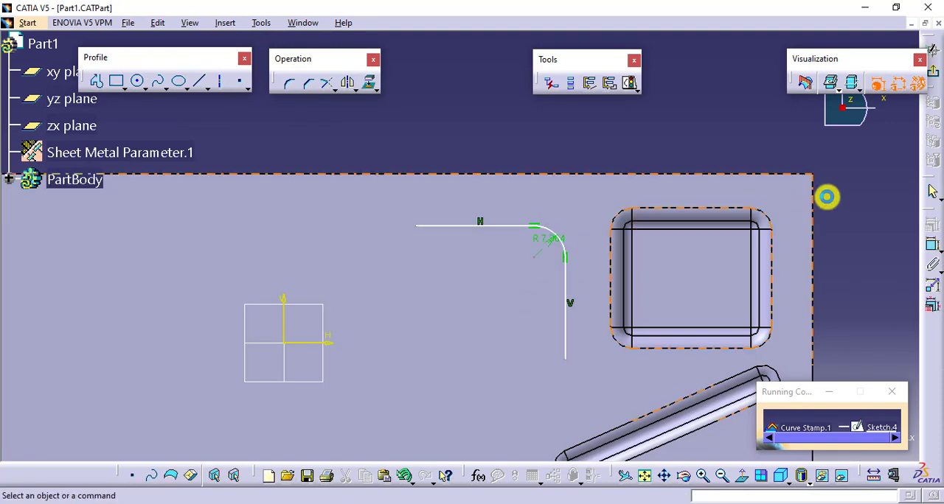
pyautogui.click(935, 84)
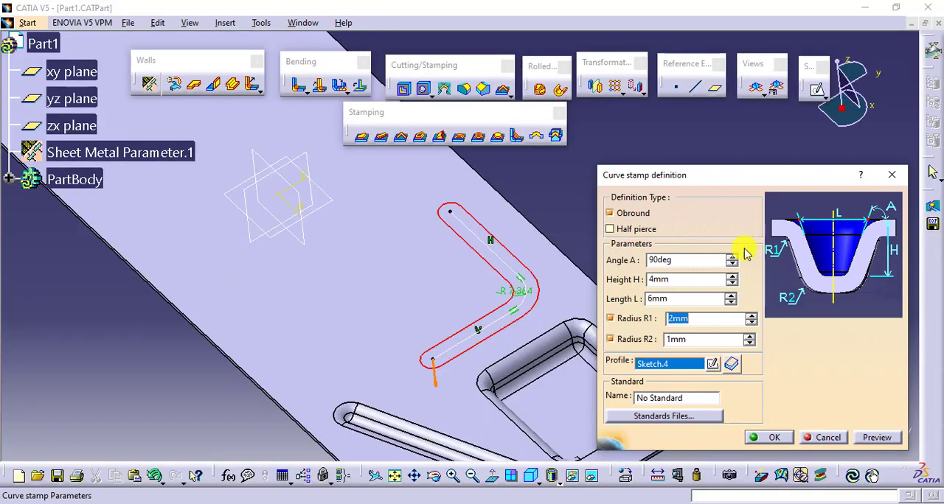
pyautogui.click(775, 438)
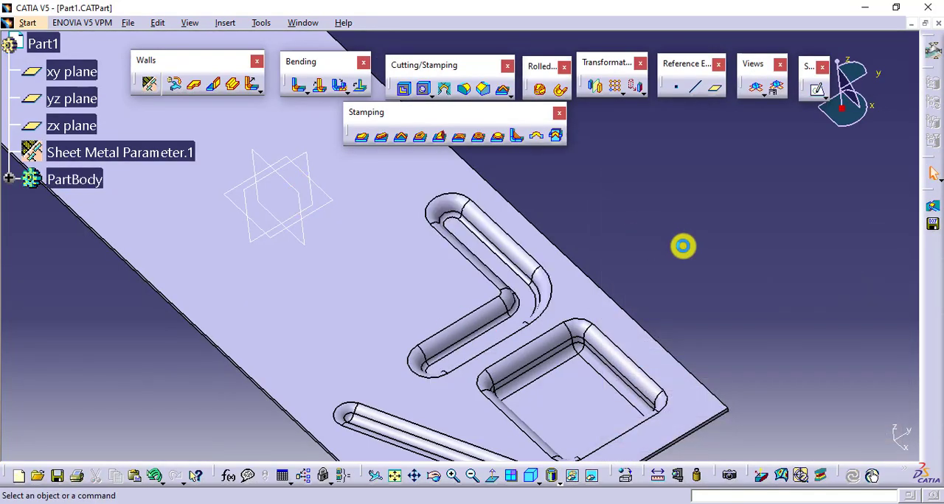
pyautogui.moveTo(486, 322); pyautogui.dragTo(501, 310, button='middle')
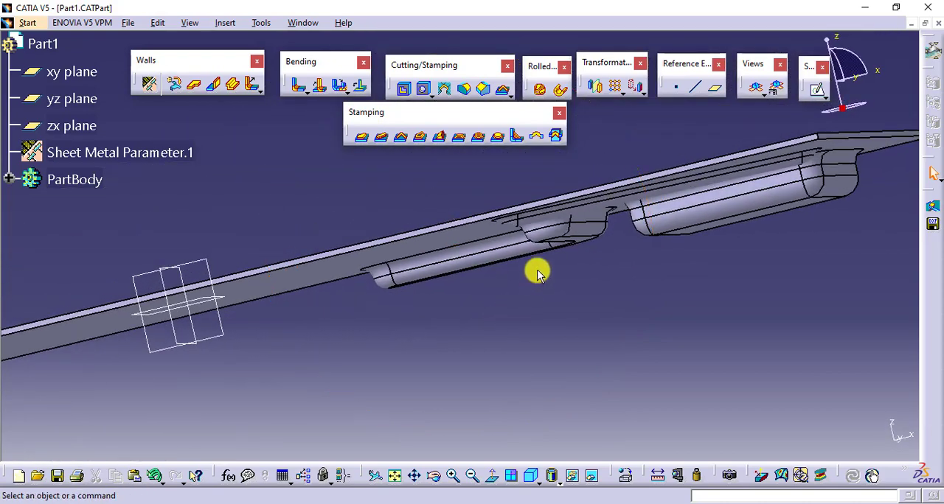
pyautogui.moveTo(538, 268); pyautogui.dragTo(556, 345, button='middle')
pyautogui.moveTo(552, 218); pyautogui.dragTo(520, 301, button='middle')
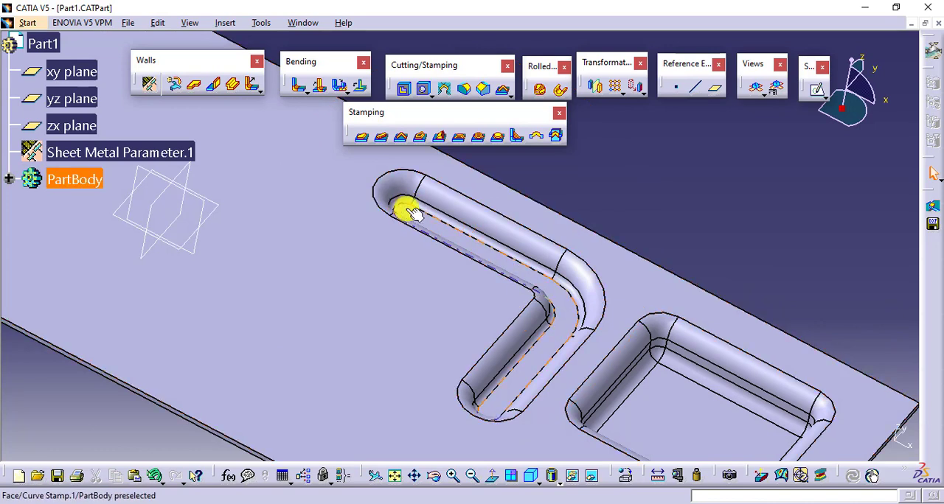
pyautogui.click(362, 136)
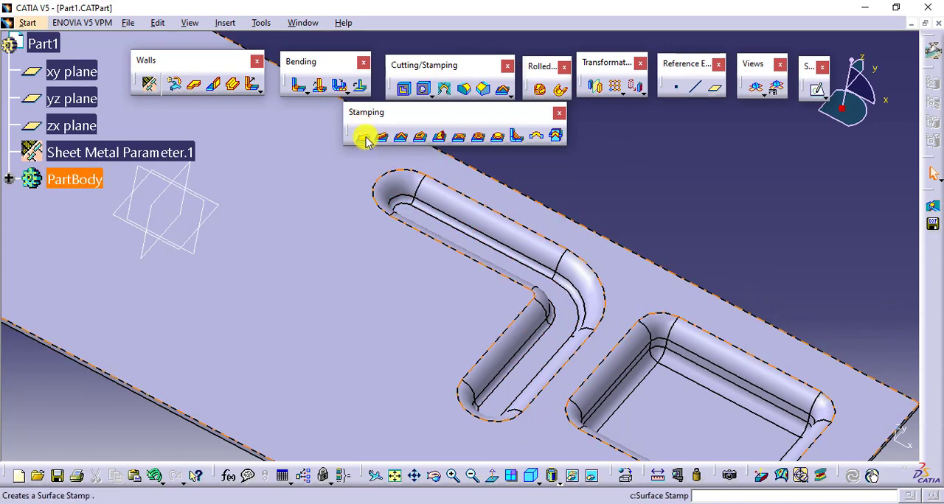
# Start a flanged cutout and sketch its rectangular profile on the wall face, between the origin and the bead.
pyautogui.click(421, 137)
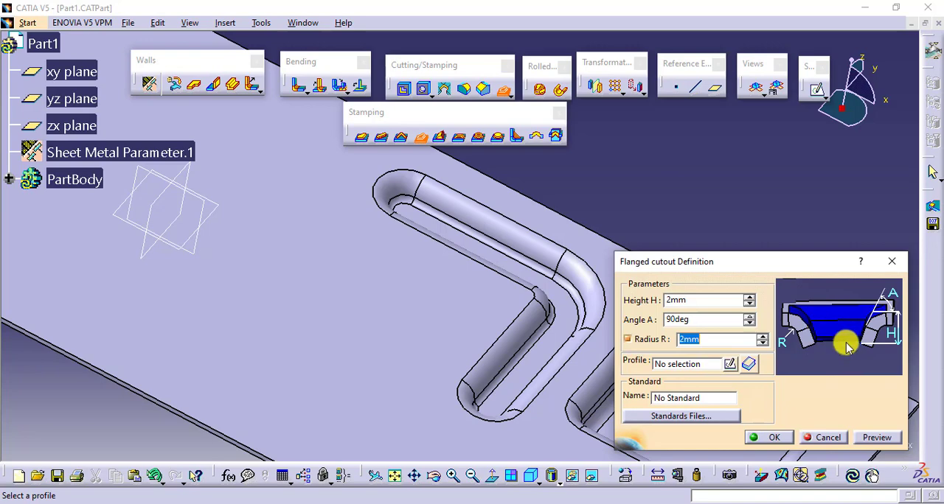
pyautogui.click(730, 365)
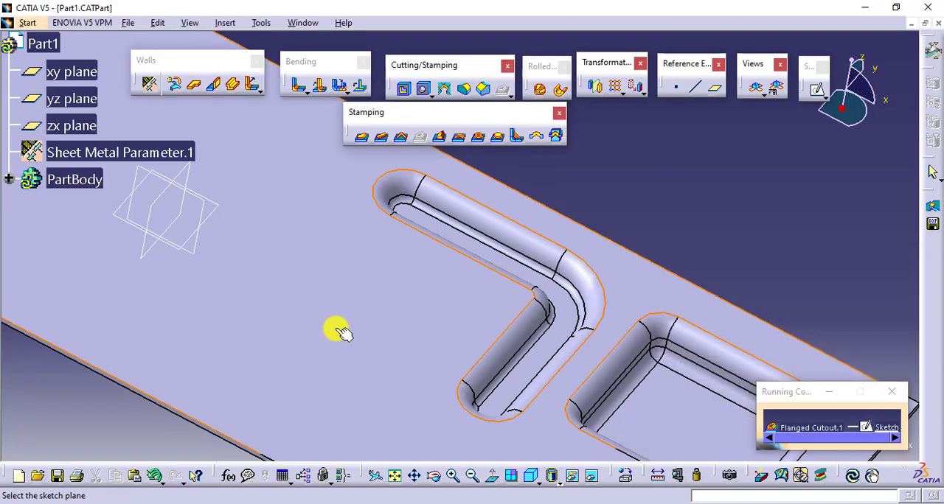
pyautogui.click(743, 323)
pyautogui.moveTo(539, 322); pyautogui.dragTo(554, 214, button='middle')
pyautogui.click(118, 80)
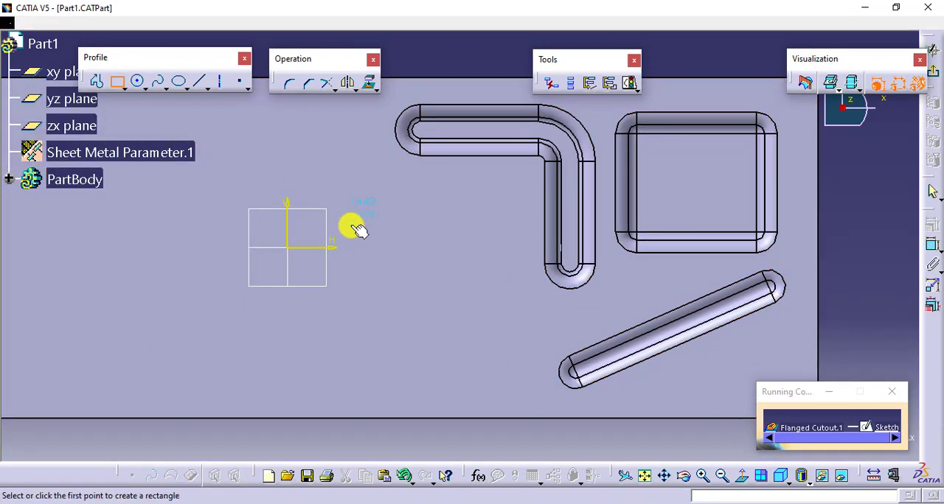
pyautogui.click(349, 223)
pyautogui.click(484, 361)
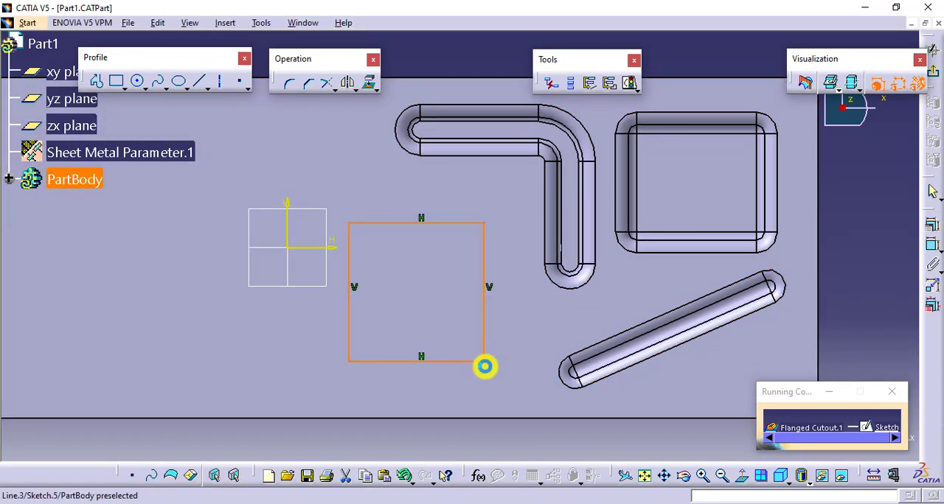
pyautogui.click(933, 72)
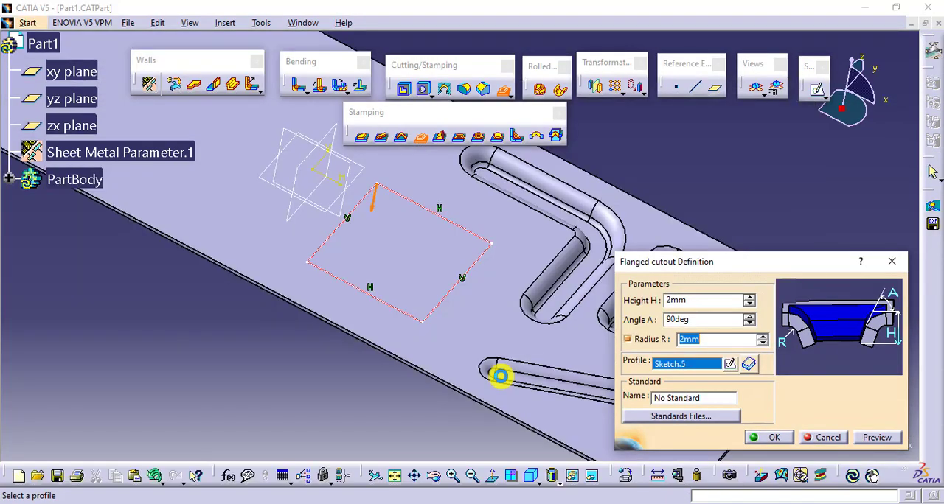
# Try to preview the flanged cutout with height H 2 mm, angle A 90 deg and radius R 2 mm.
pyautogui.click(867, 438)
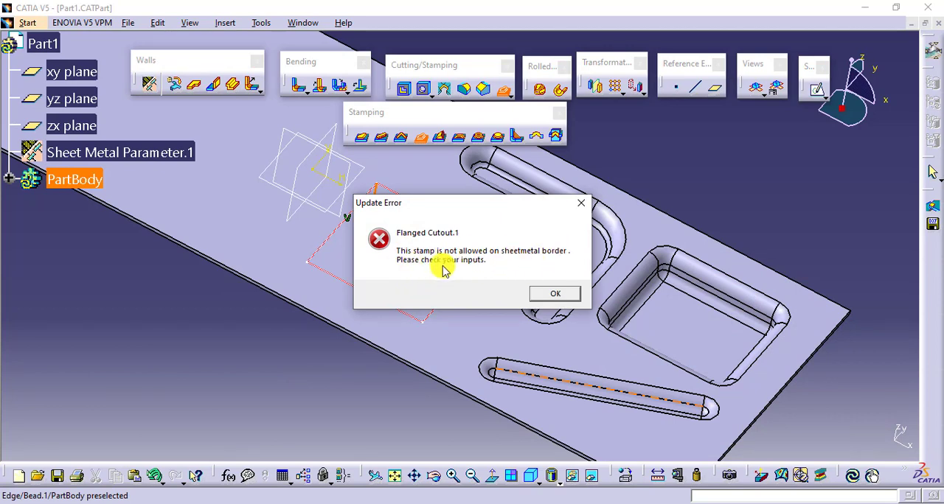
pyautogui.click(561, 299)
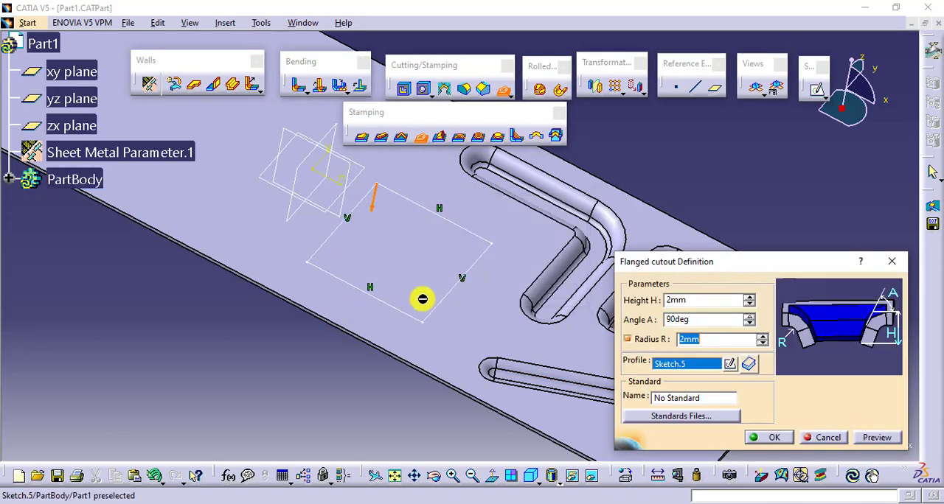
pyautogui.moveTo(322, 266); pyautogui.dragTo(302, 337, button='middle')
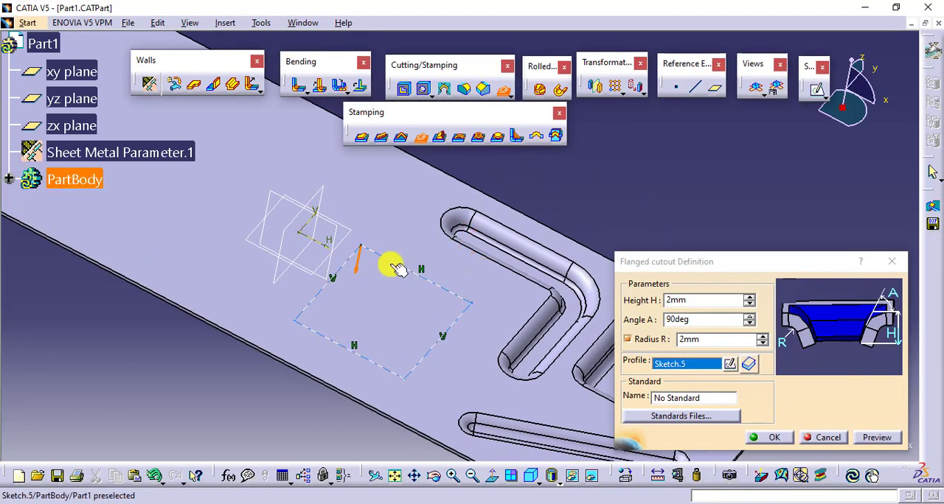
# Inspect the flanged cutout's rectangular profile in its sketch and return to the feature definition.
pyautogui.click(729, 363)
pyautogui.click(342, 273)
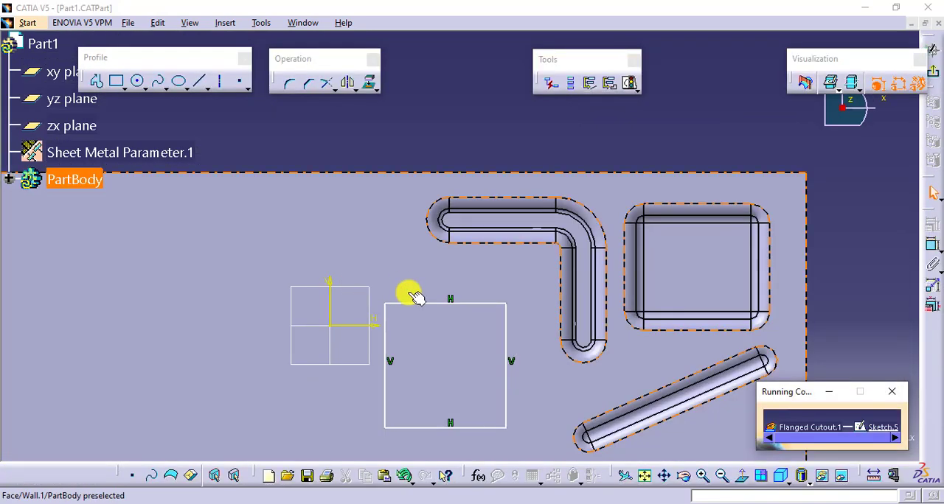
pyautogui.moveTo(421, 302)
pyautogui.mouseDown()
pyautogui.moveTo(421, 268)
pyautogui.moveTo(435, 297)
pyautogui.moveTo(432, 280)
pyautogui.moveTo(595, 301)
pyautogui.moveTo(906, 248)
pyautogui.moveTo(693, 310)
pyautogui.mouseUp()
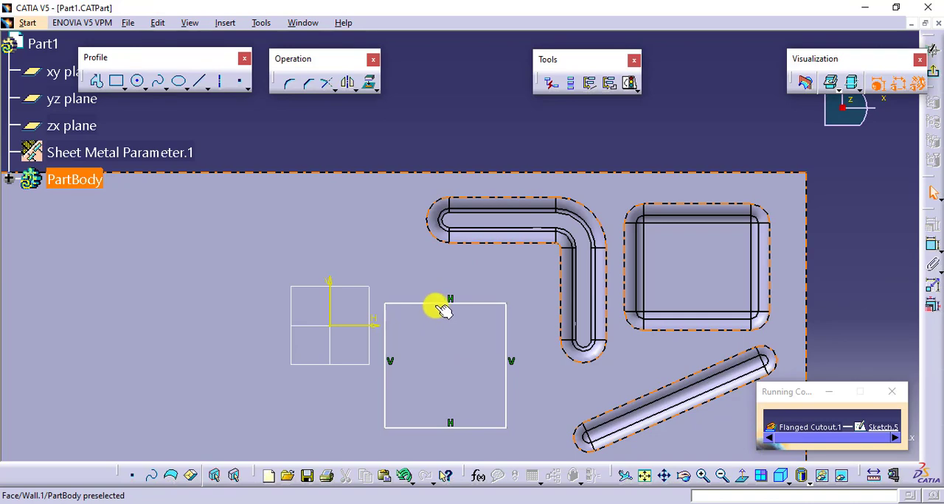
pyautogui.moveTo(435, 304); pyautogui.dragTo(438, 269)
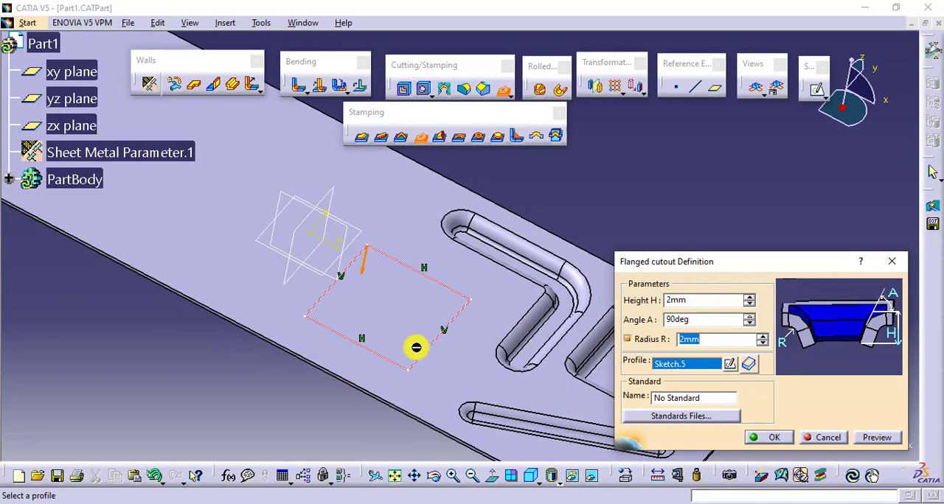
# Set the flanged cutout's height H to 4 mm, preview it and create the feature.
pyautogui.click(746, 296)
pyautogui.click(747, 296)
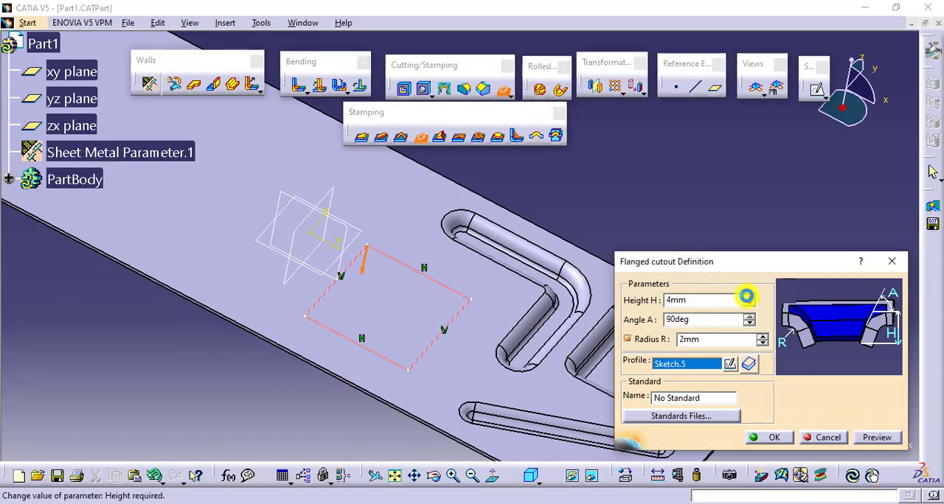
pyautogui.click(866, 437)
pyautogui.click(760, 440)
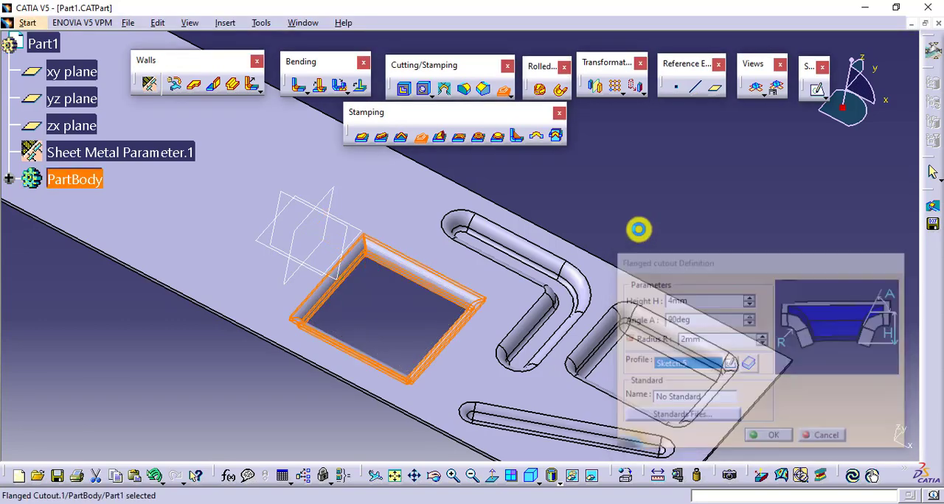
# Edit the flanged cutout, setting its height H to 10 mm and angle A to 80 deg.
pyautogui.moveTo(453, 358); pyautogui.dragTo(499, 309, button='middle')
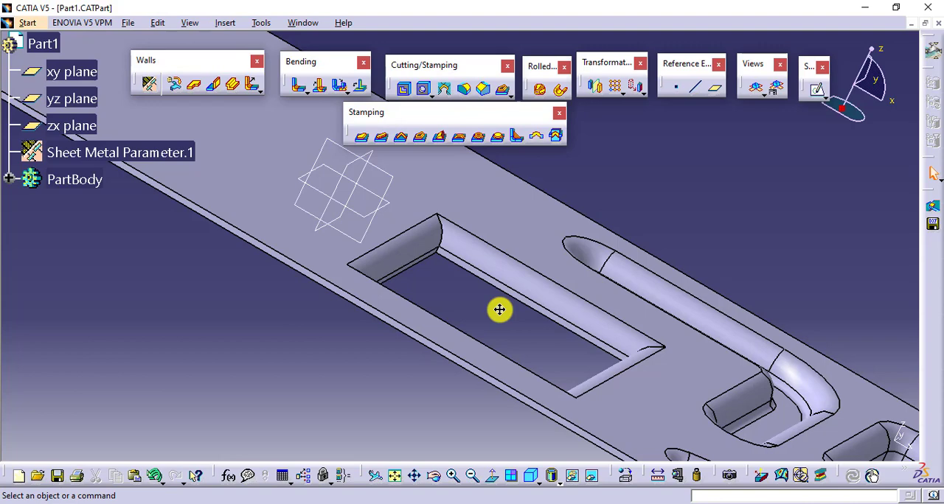
pyautogui.doubleClick(420, 247)
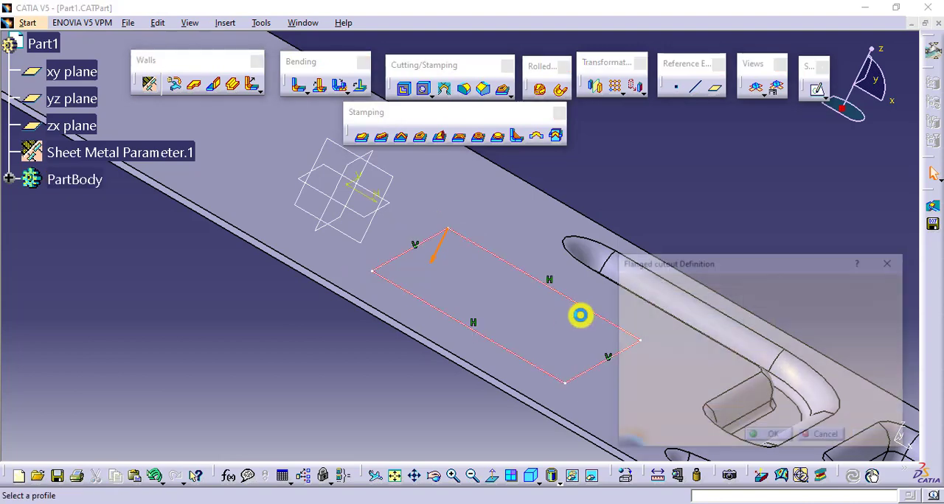
pyautogui.moveTo(552, 221); pyautogui.dragTo(519, 226, button='middle')
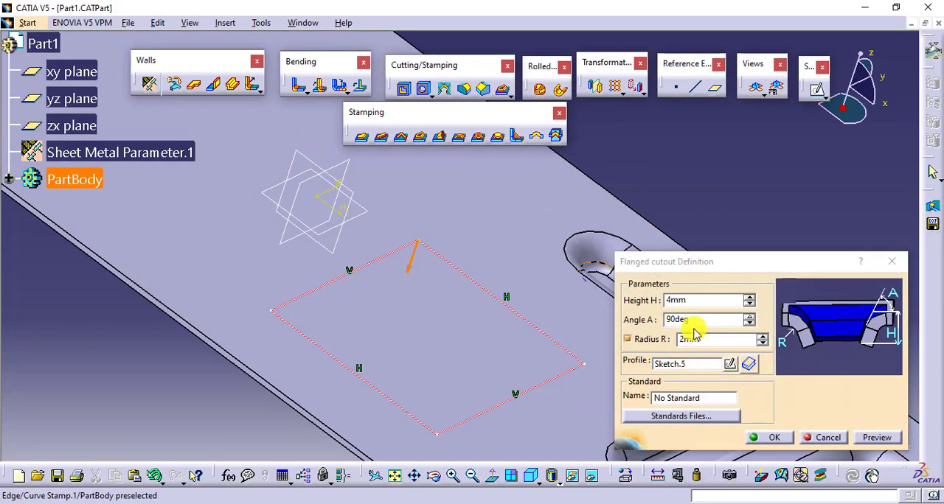
pyautogui.moveTo(706, 300); pyautogui.dragTo(649, 303)
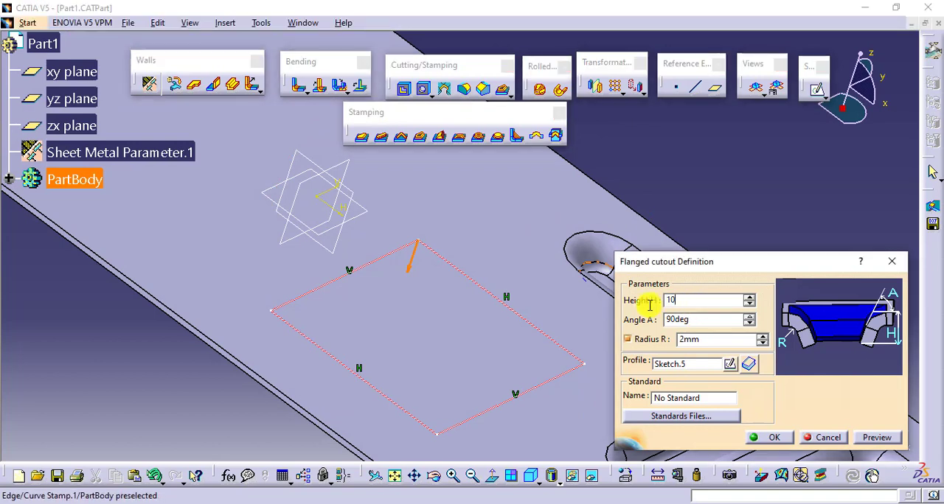
pyautogui.press('Tab')
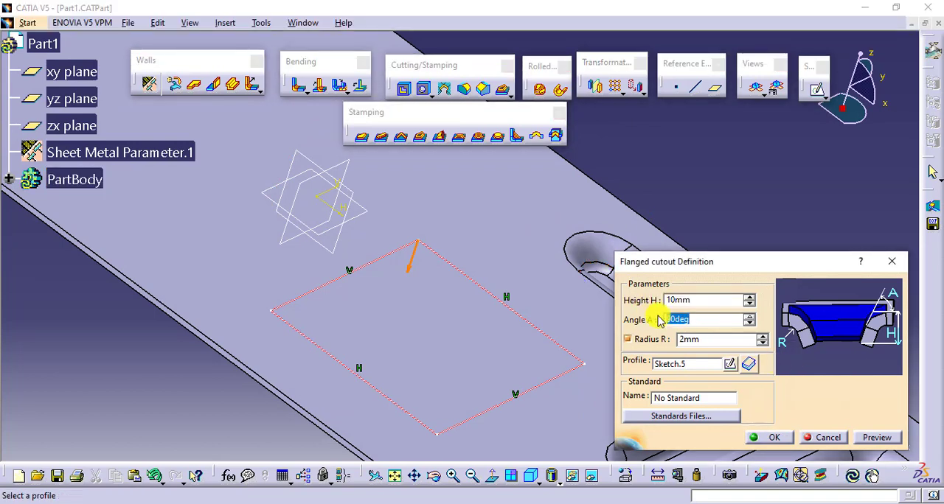
pyautogui.click(749, 325)
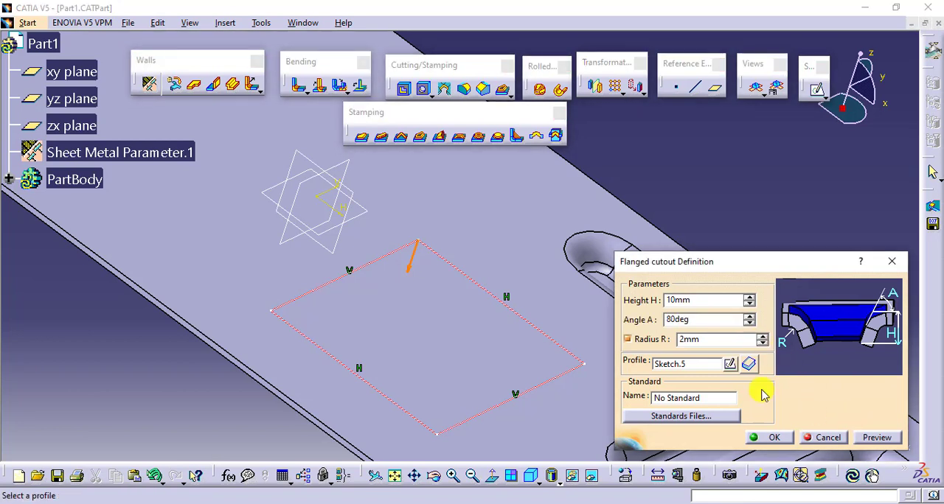
pyautogui.click(770, 438)
# Expand PartBody in the feature tree and examine the sloped flanges of the cutout from several angles.
pyautogui.moveTo(487, 302); pyautogui.dragTo(417, 361, button='middle')
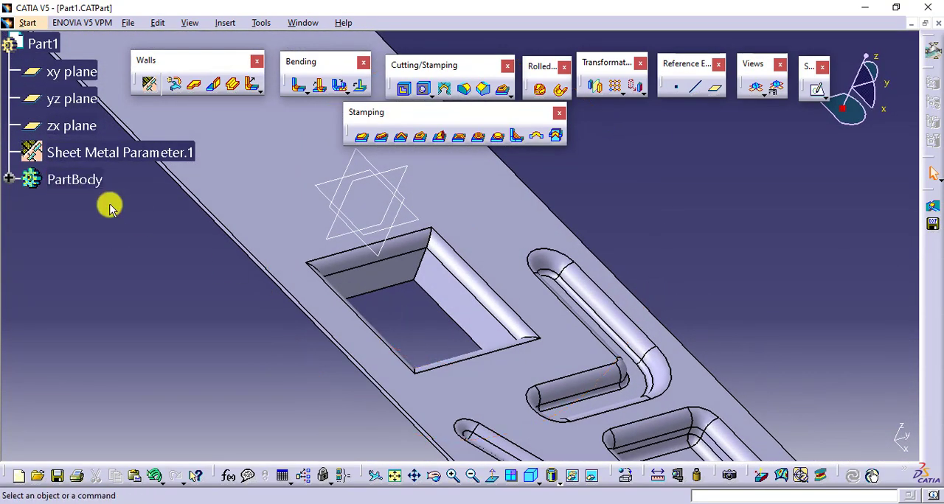
pyautogui.click(9, 179)
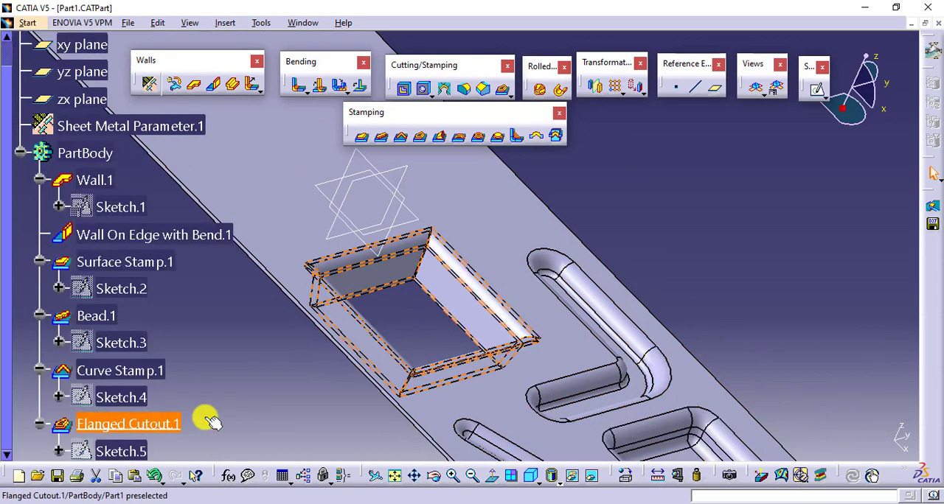
pyautogui.moveTo(423, 253); pyautogui.dragTo(366, 276, button='middle')
pyautogui.moveTo(374, 324); pyautogui.dragTo(364, 247, button='middle')
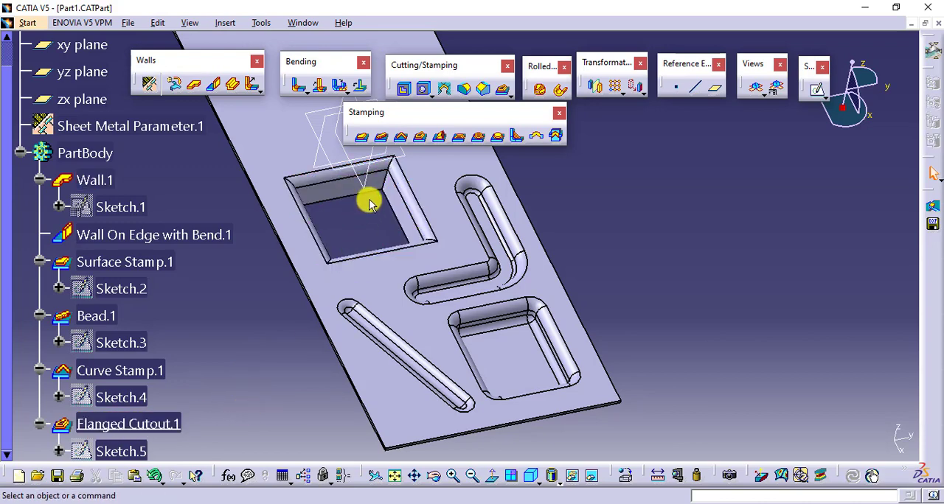
pyautogui.moveTo(373, 224); pyautogui.dragTo(383, 298, button='middle')
pyautogui.moveTo(379, 254)
pyautogui.mouseDown(button='middle')
pyautogui.moveTo(337, 272)
pyautogui.moveTo(347, 280)
pyautogui.moveTo(396, 248)
pyautogui.mouseUp(button='middle')
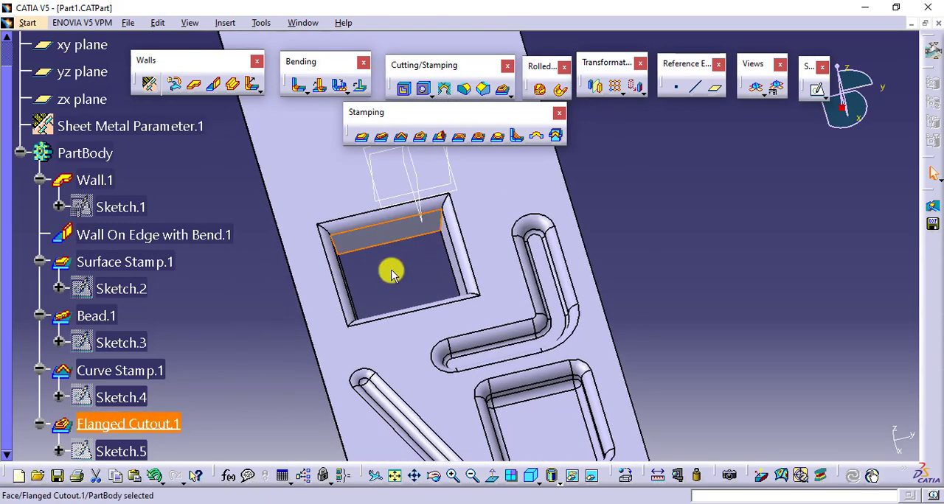